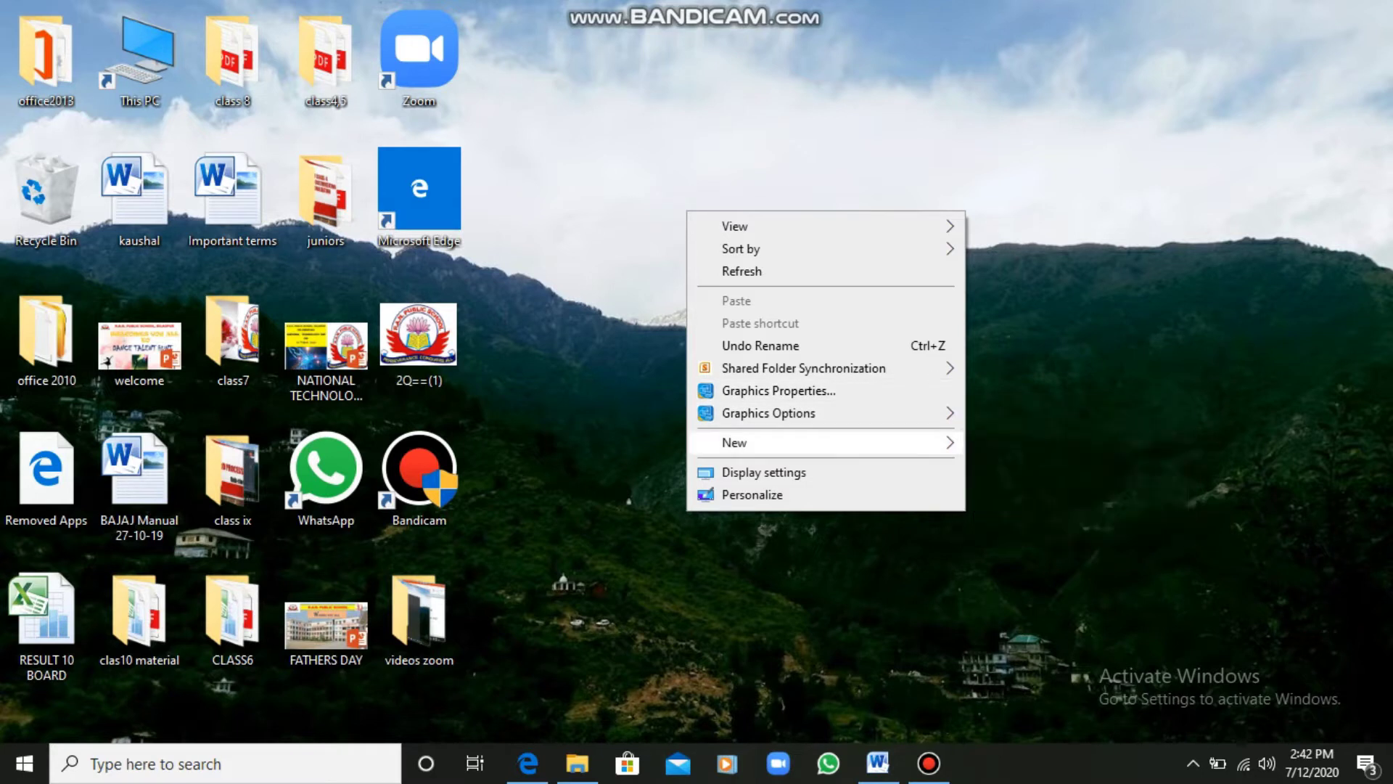
Add a new folder to the desktop and name it 'computers'.
mouse_move(762, 442)
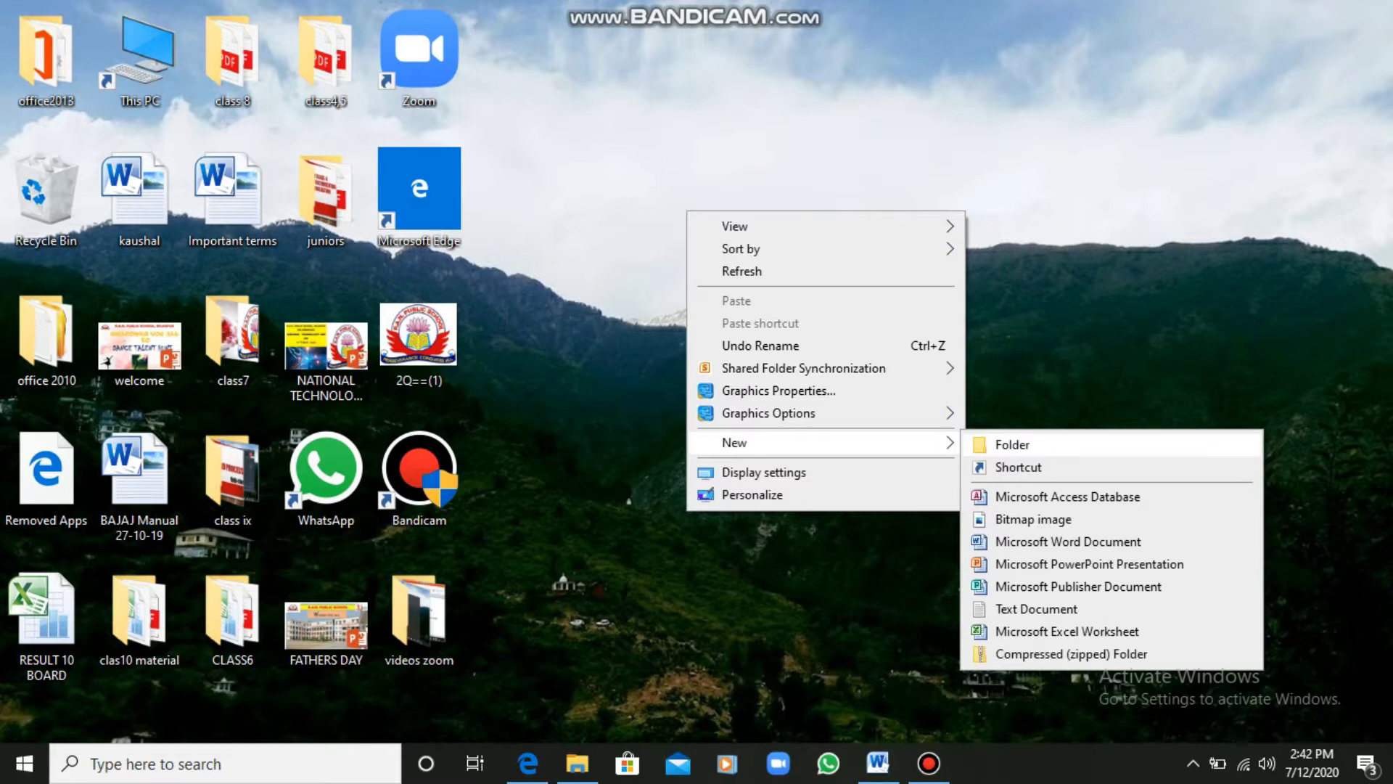
left_click(1012, 444)
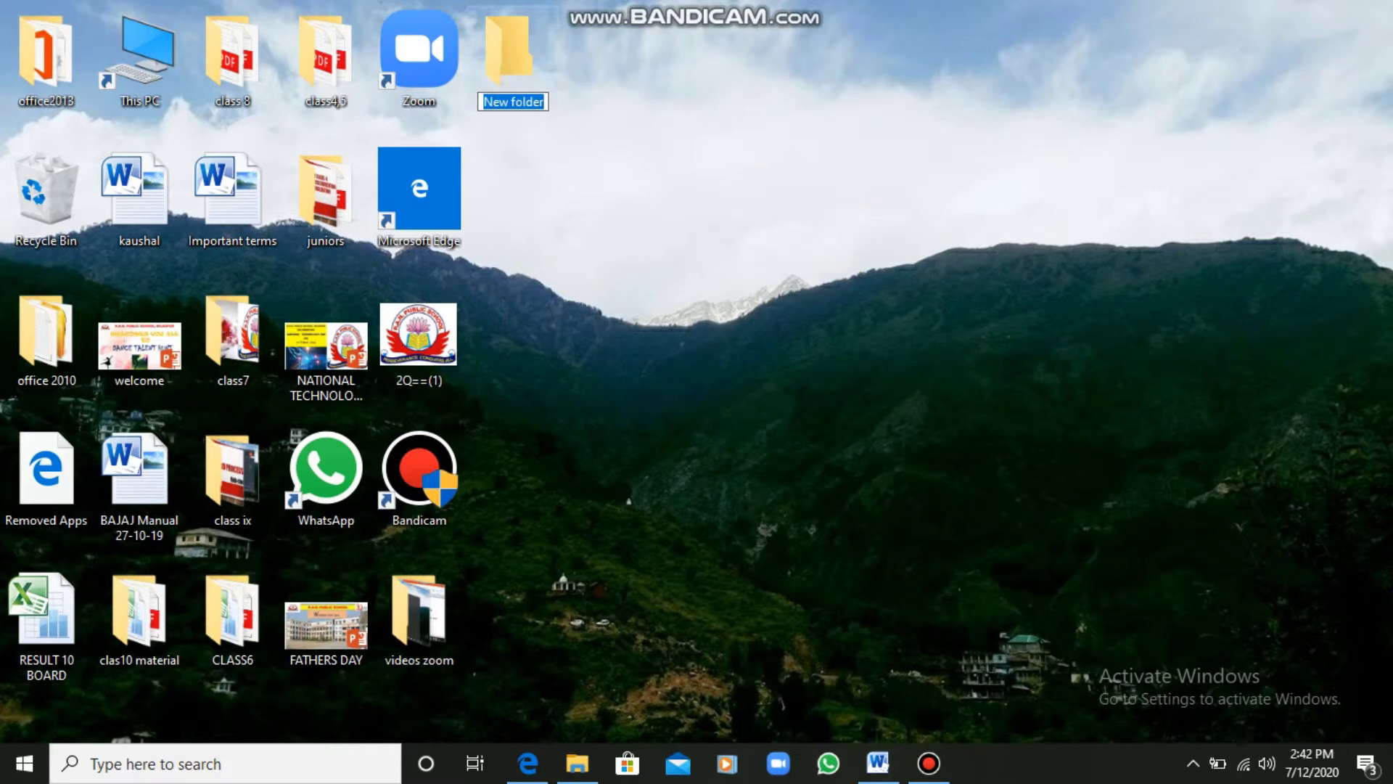
left_click(513, 102)
key("BackSpace")
key("BackSpace")
key("BackSpace")
key("BackSpace")
key("BackSpace")
key("BackSpace")
key("BackSpace")
key("BackSpace")
key("BackSpace")
key("BackSpace")
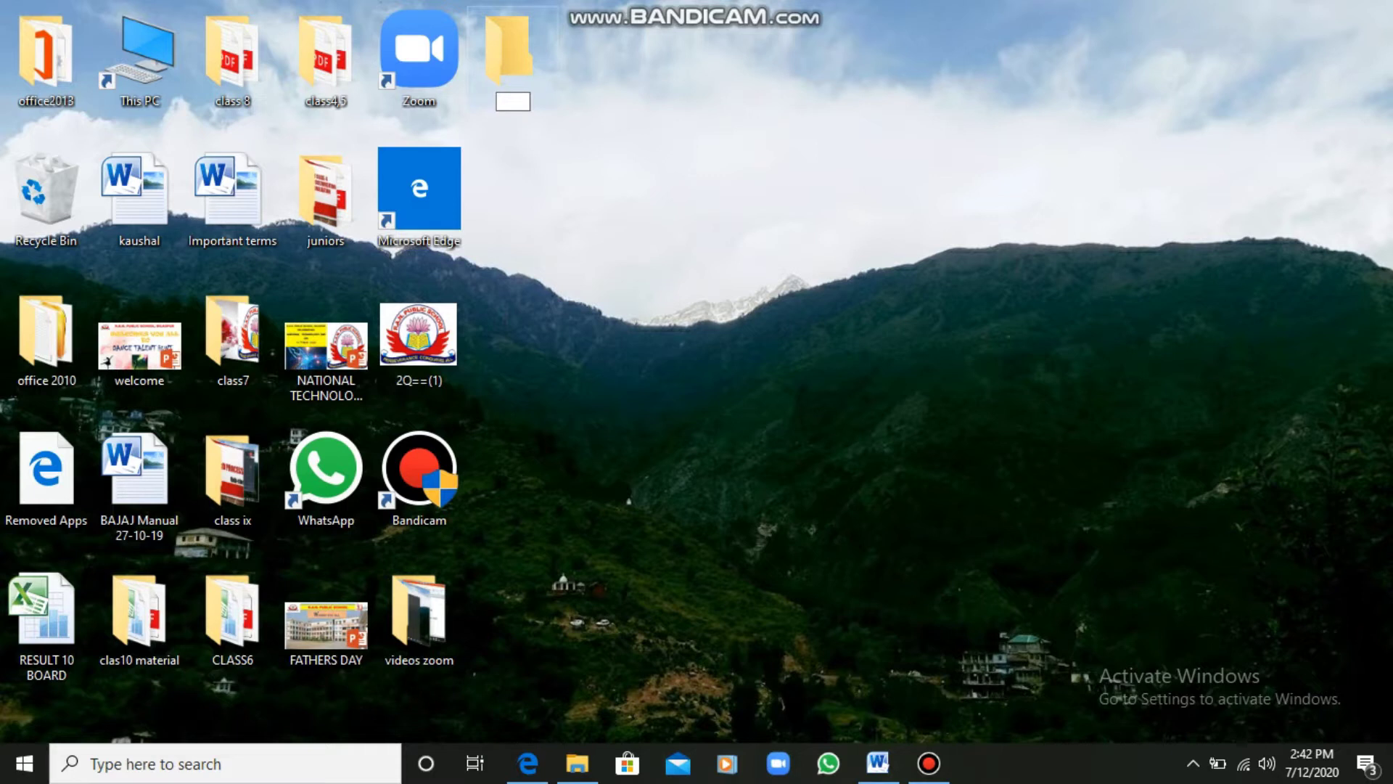
type("computers")
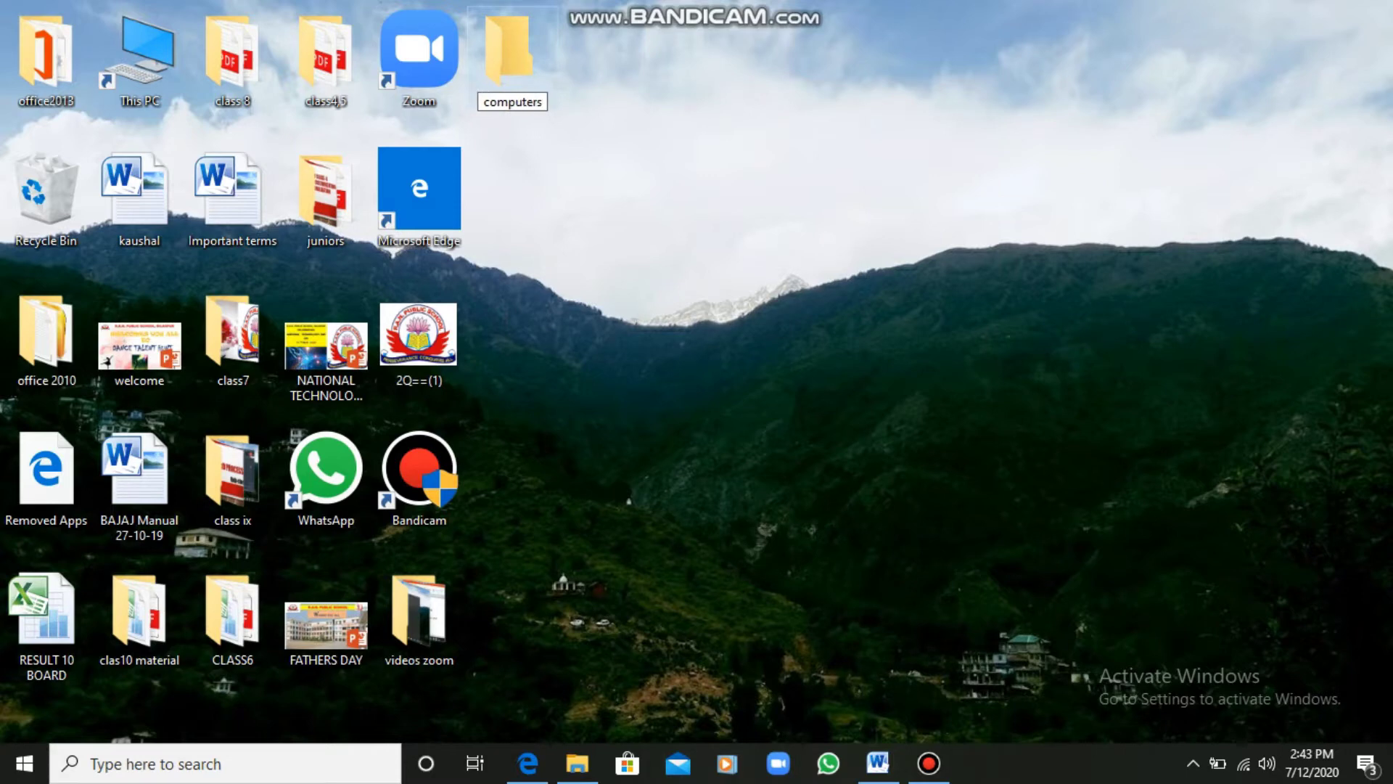
key("Return")
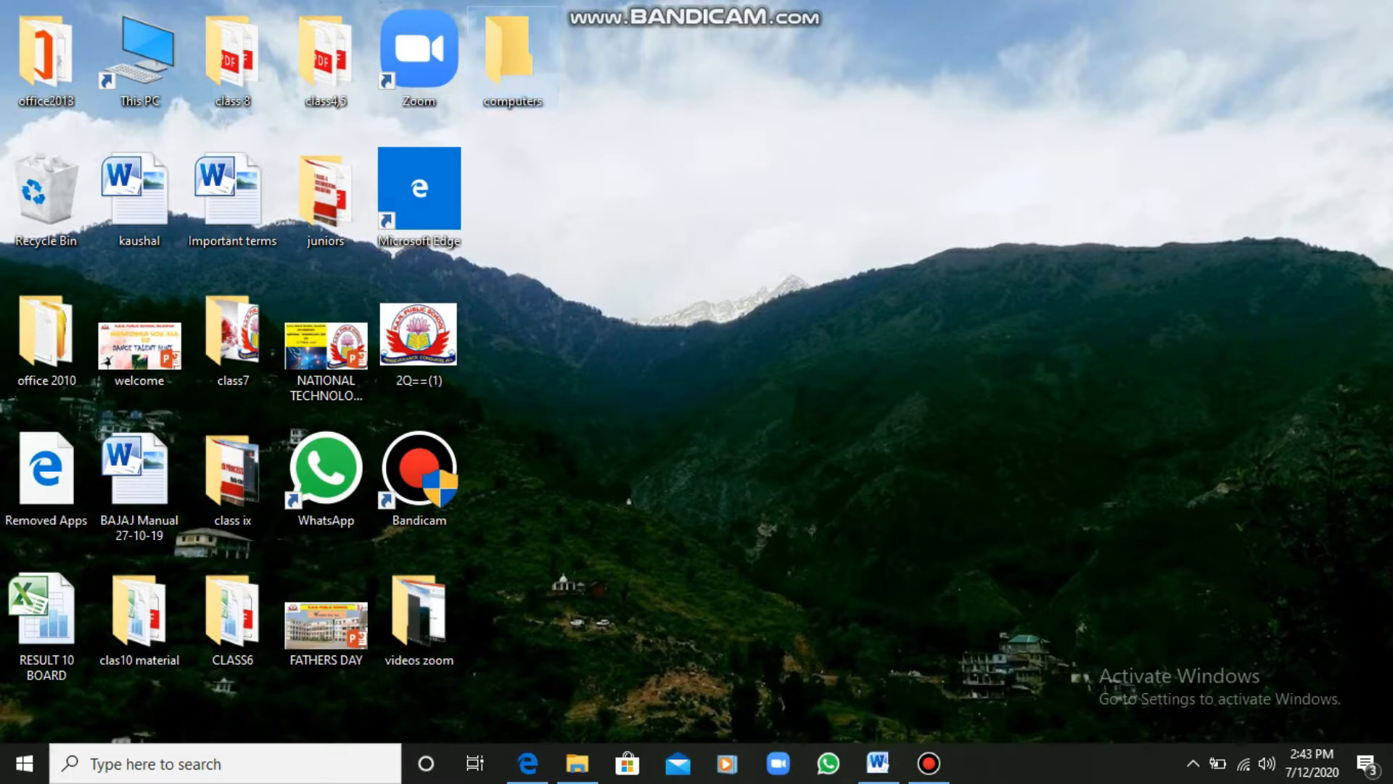
Open the computers folder and create a new Microsoft Word document inside it.
key("Return")
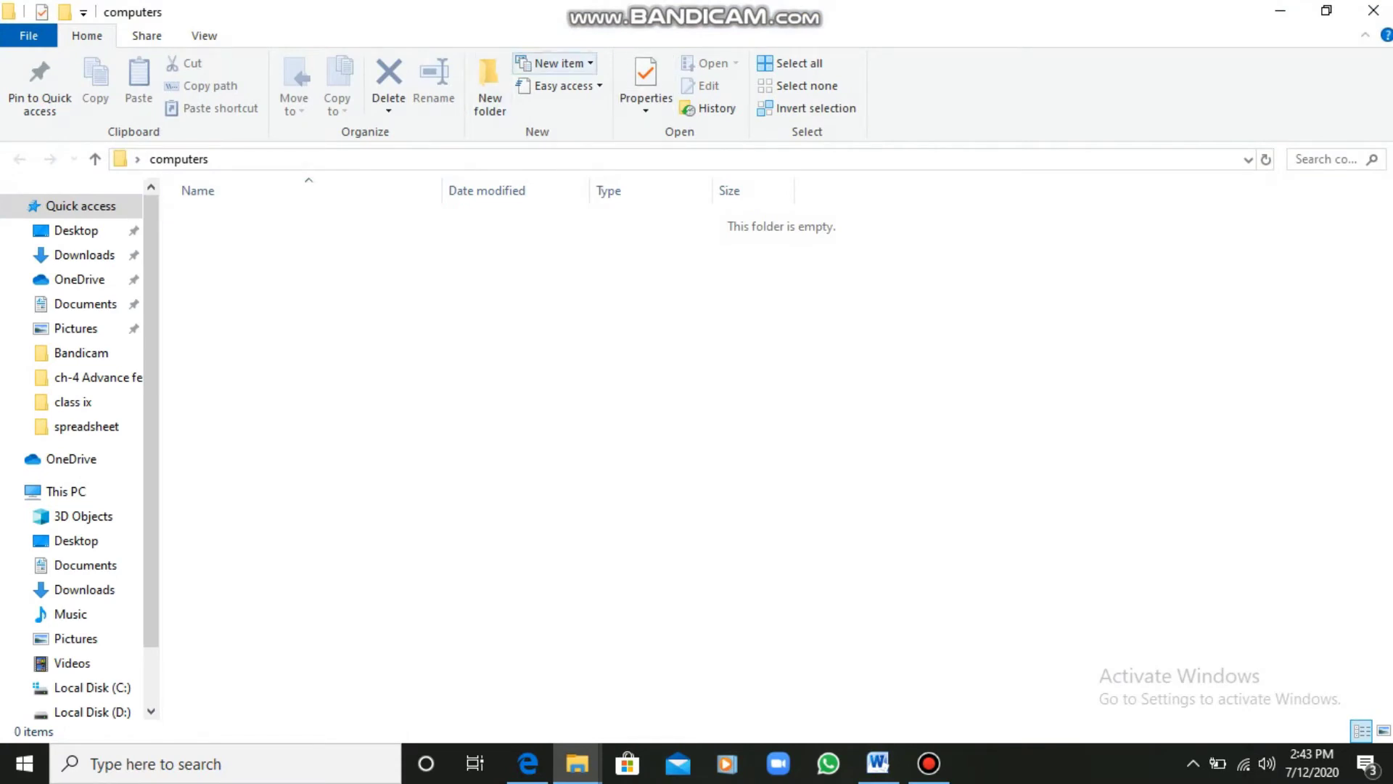
left_click(555, 63)
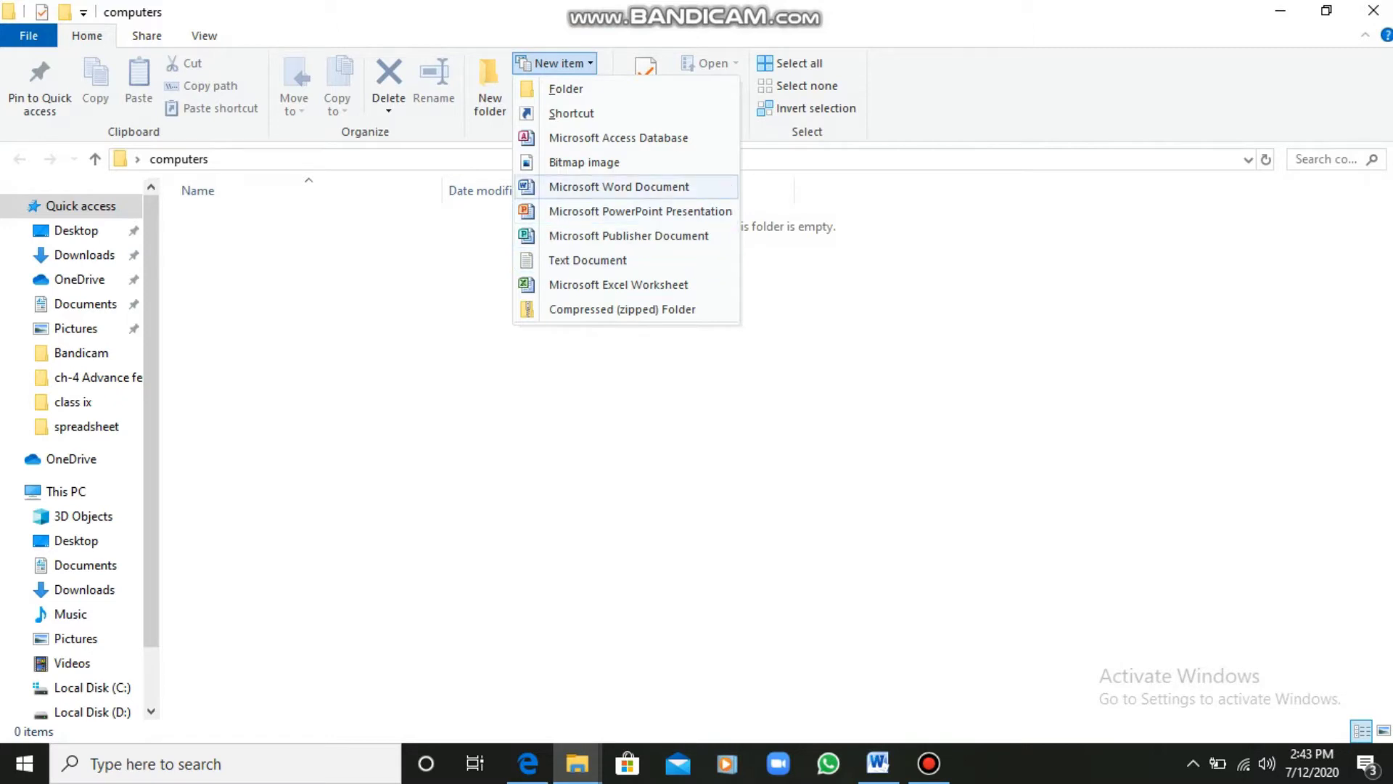
left_click(619, 187)
left_click(610, 190)
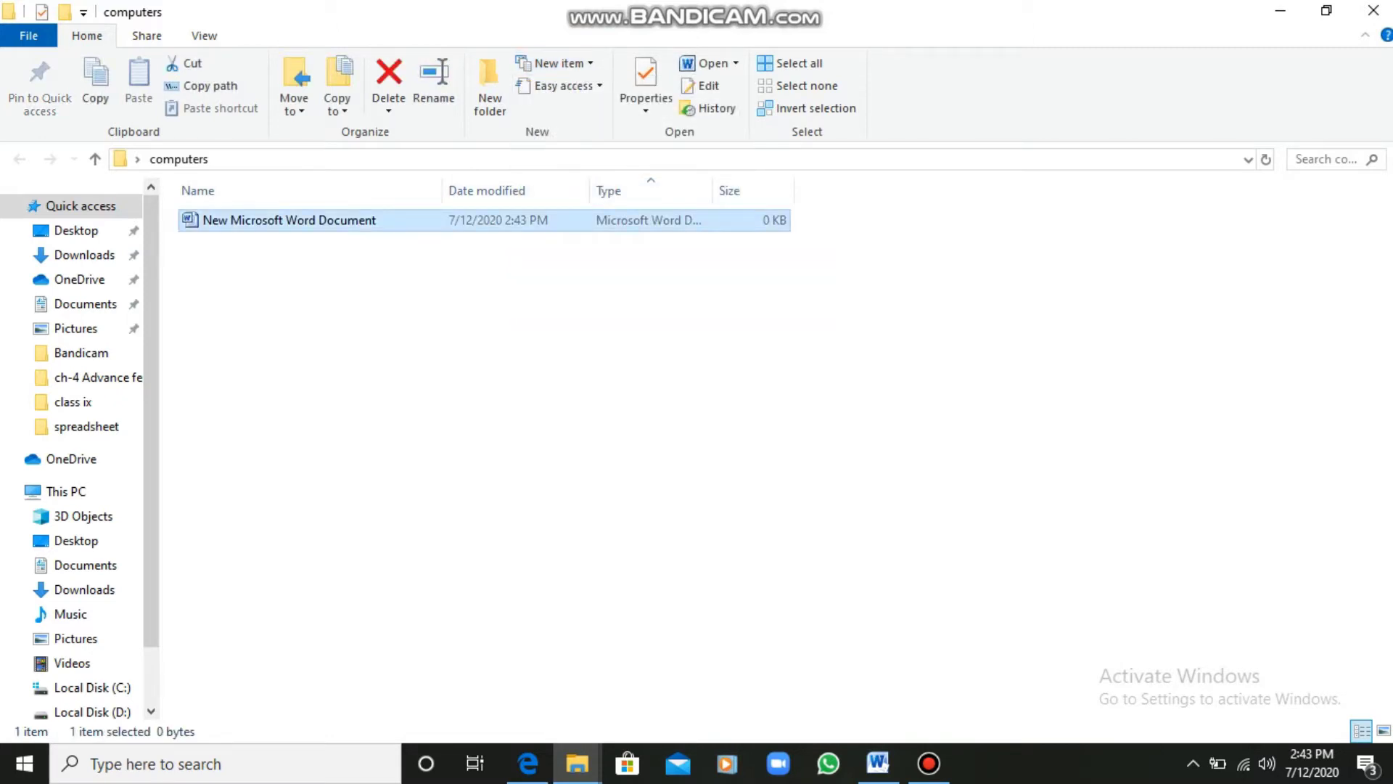
Rename the new Word document to 'my first document'.
right_click(373, 218)
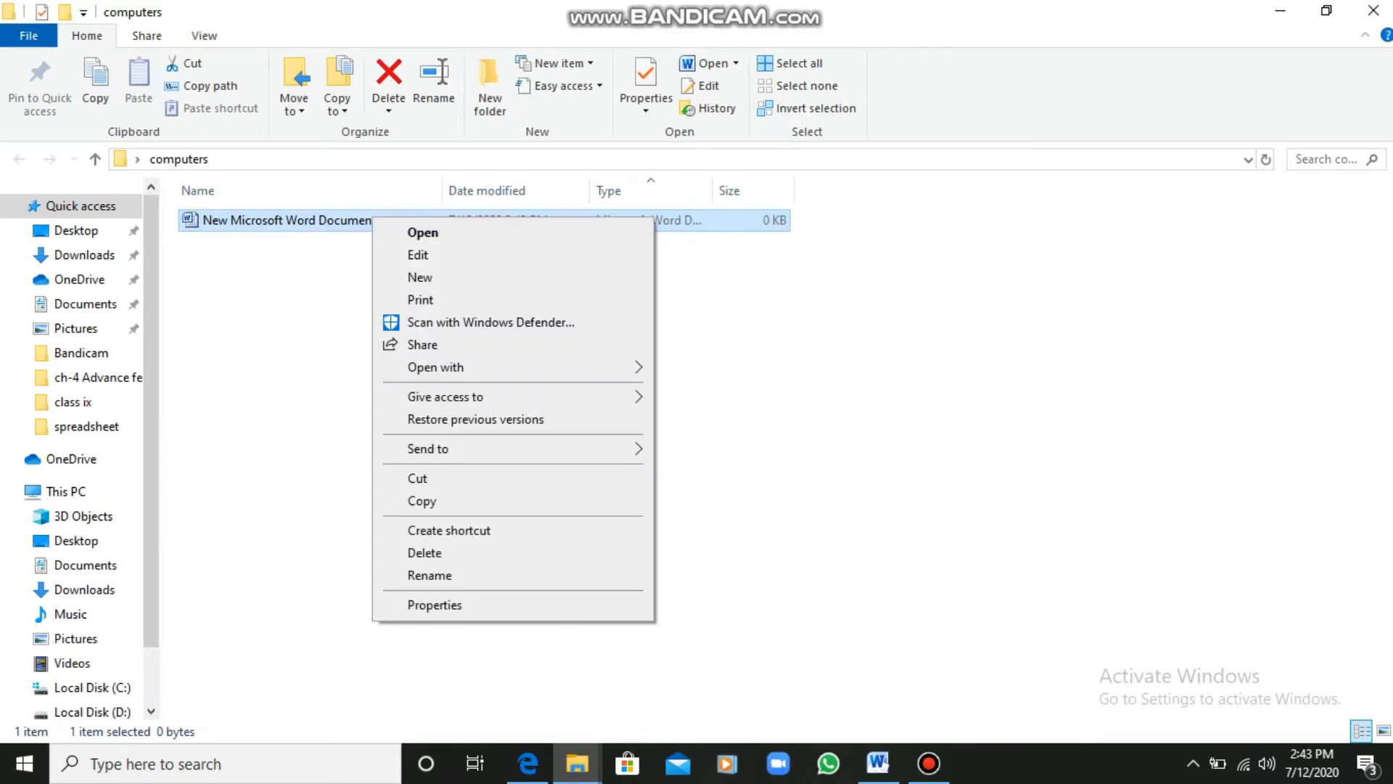
left_click(429, 575)
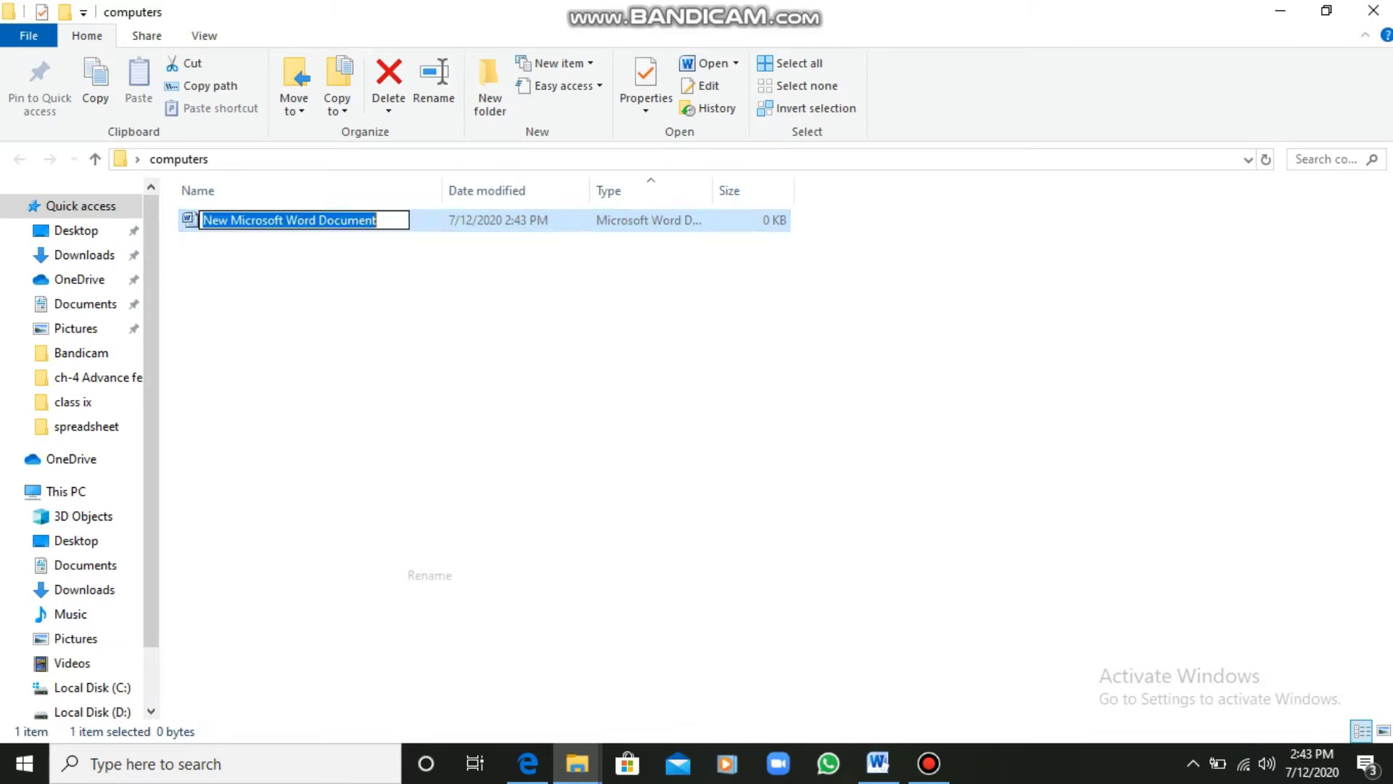
key("BackSpace")
type("my first document")
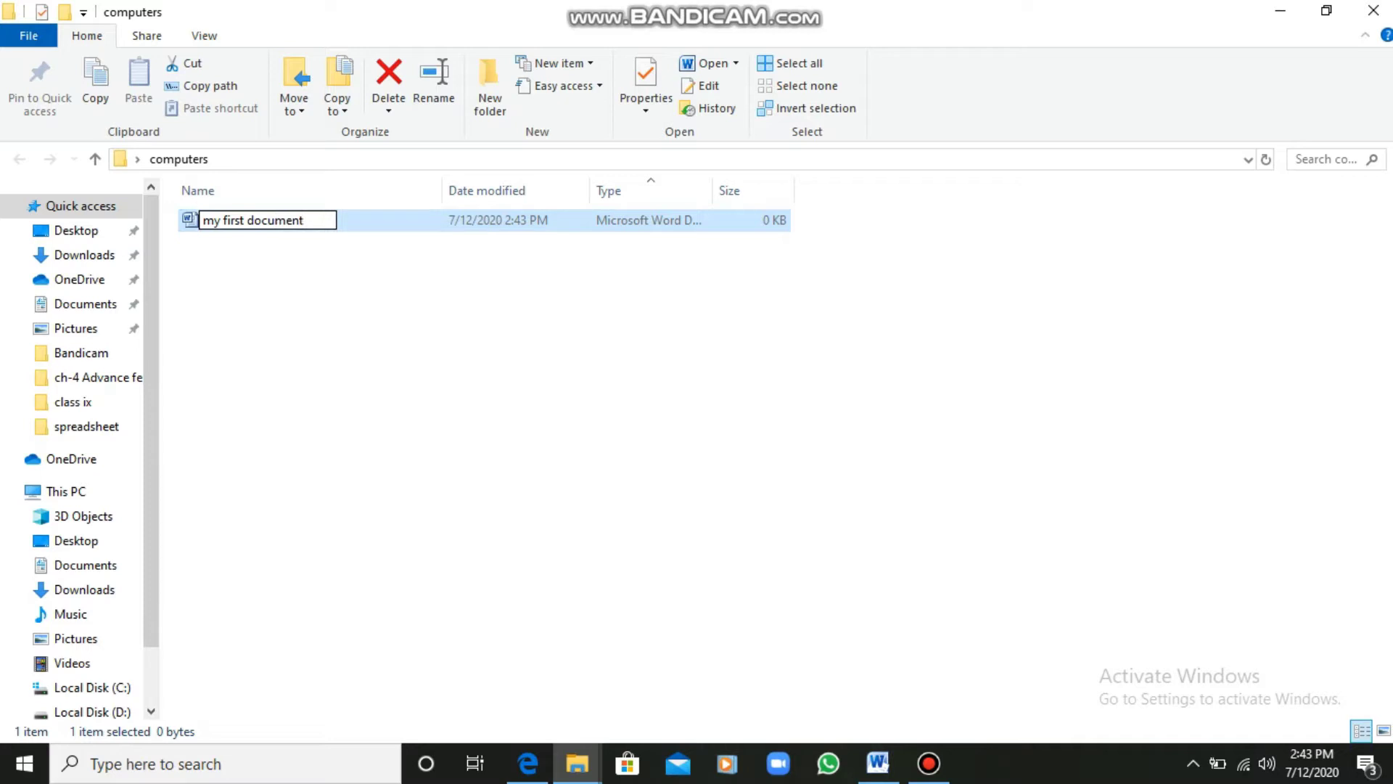
key("Return")
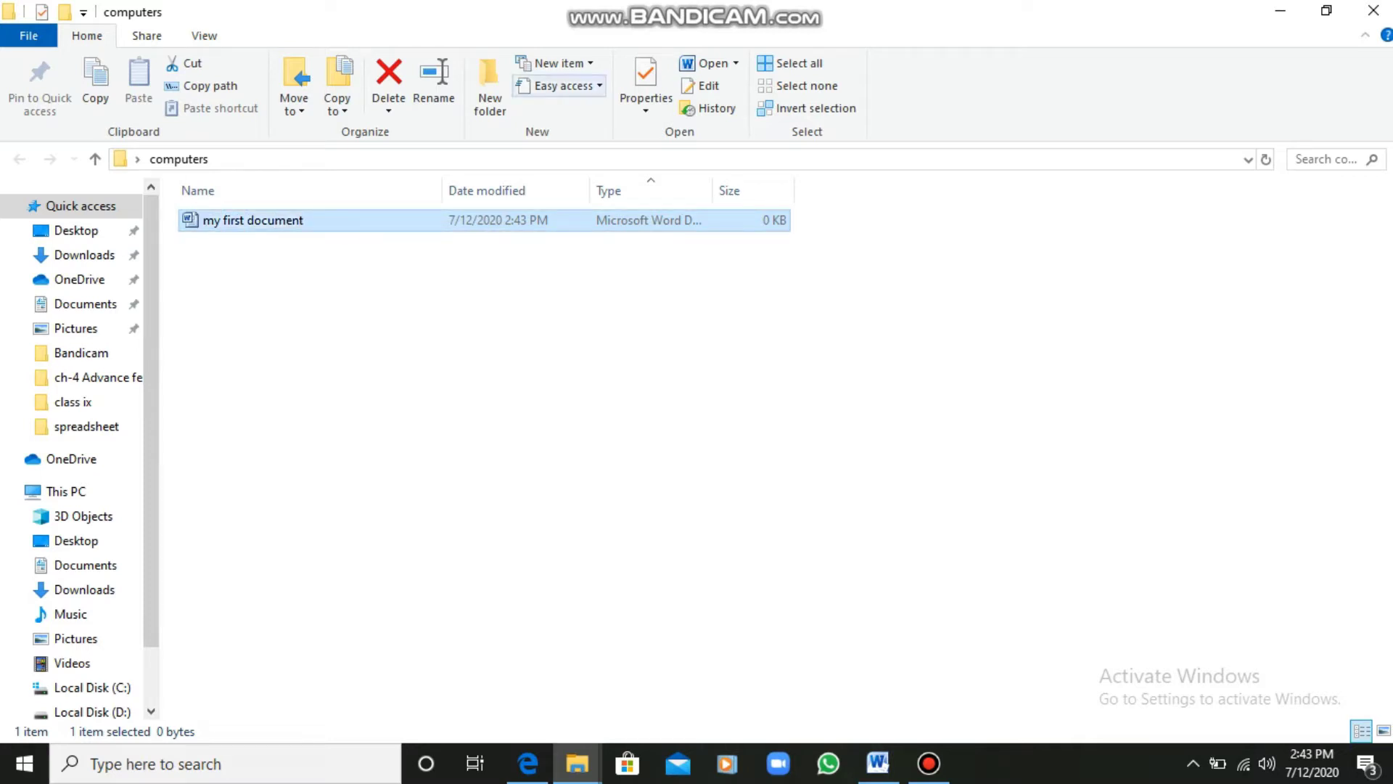
Create a subfolder named 'class 5' inside the computers folder.
left_click(559, 63)
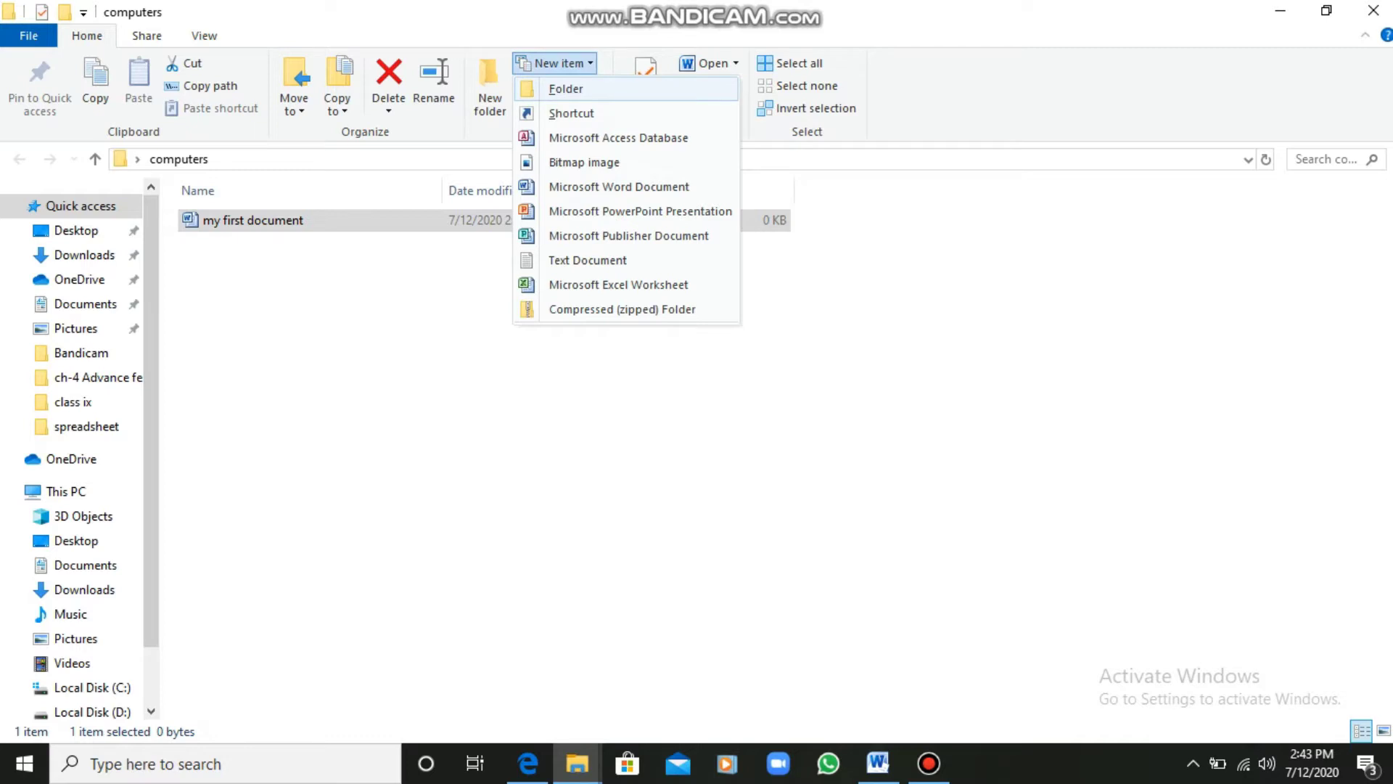
left_click(566, 89)
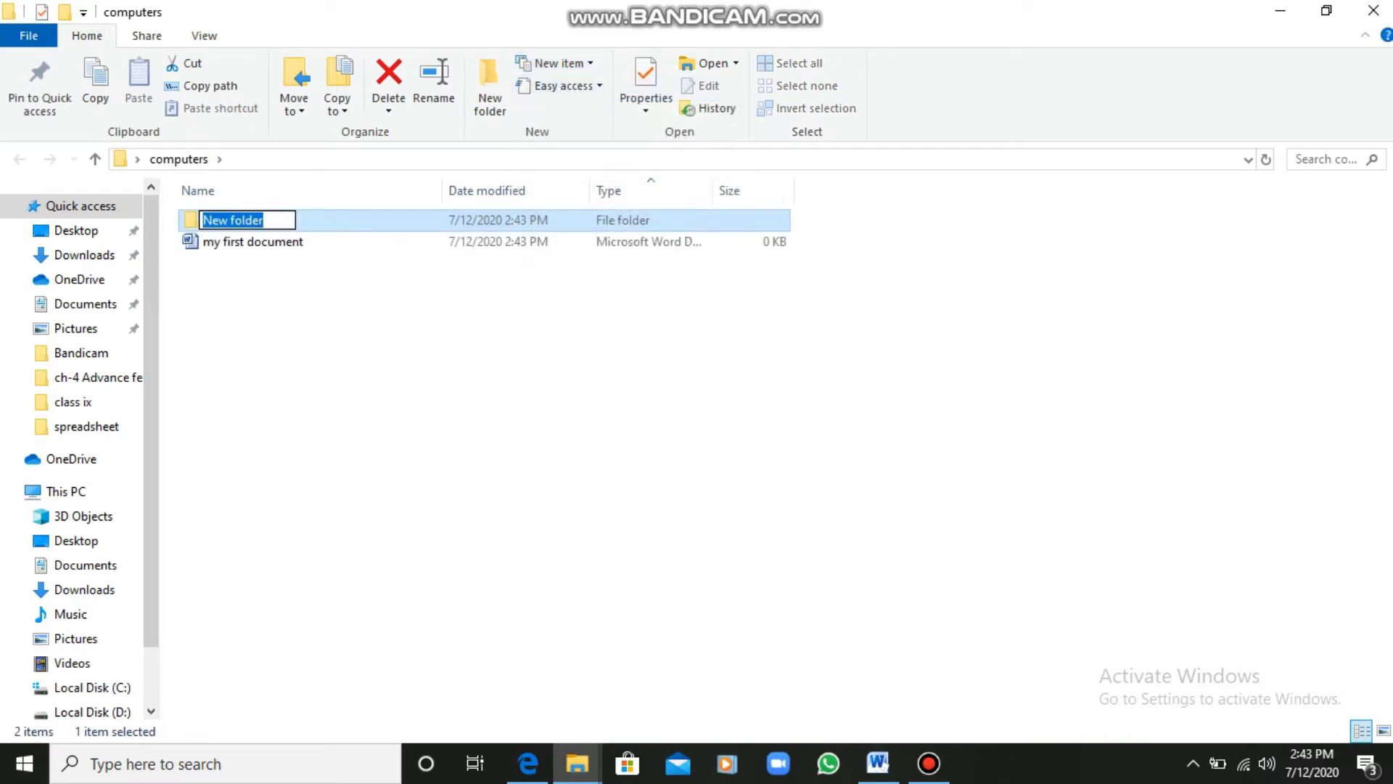
key("BackSpace")
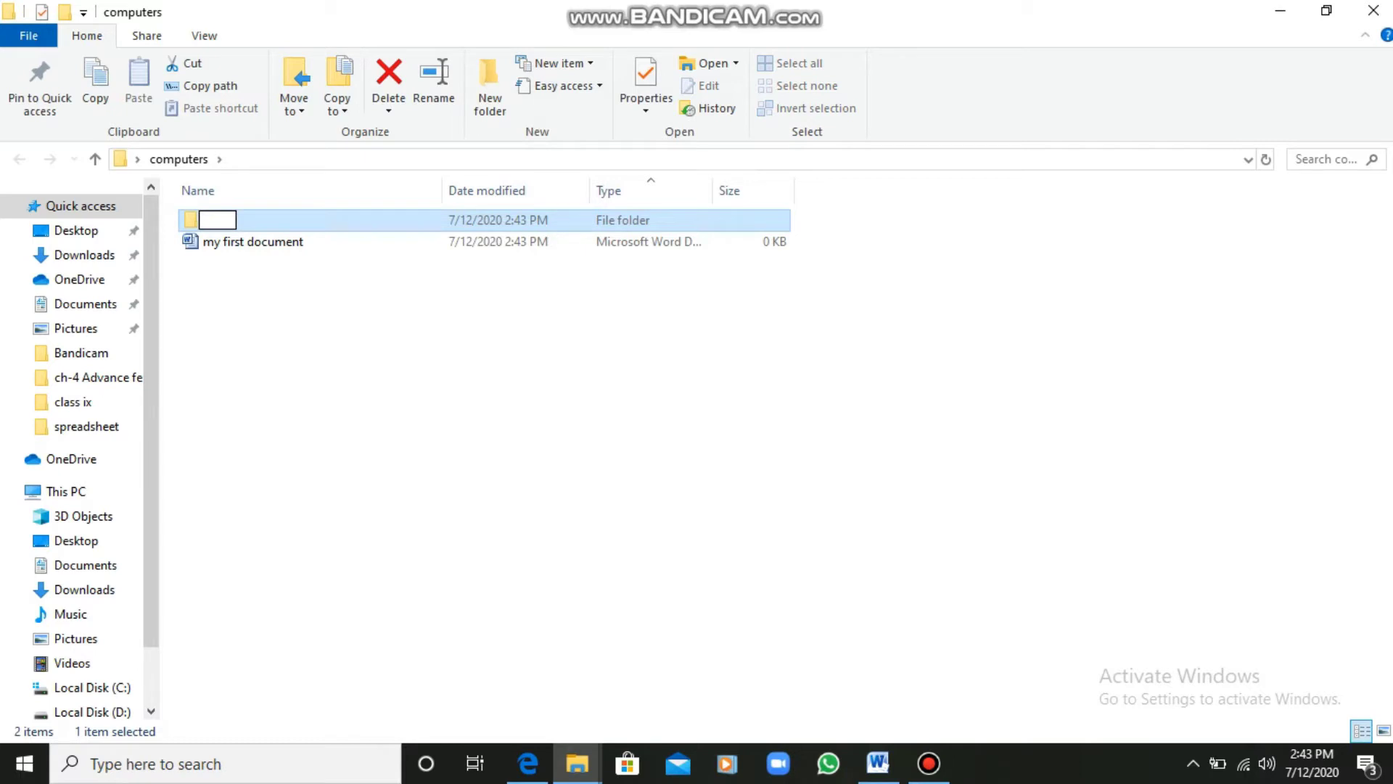
type("class 5")
key("Return")
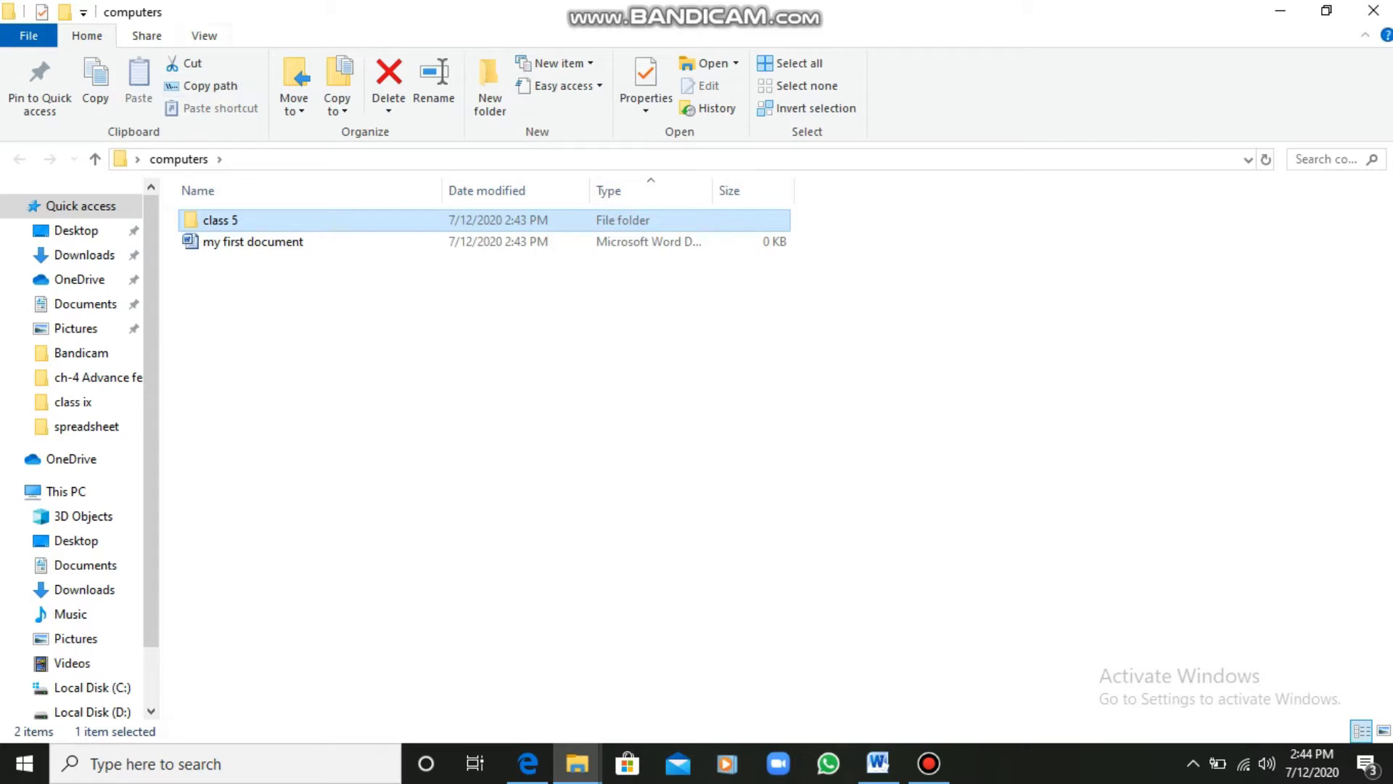
Cycle through extra large, small, tiles, content, large and medium icon layouts, return to Details, and close.
key("alt+v")
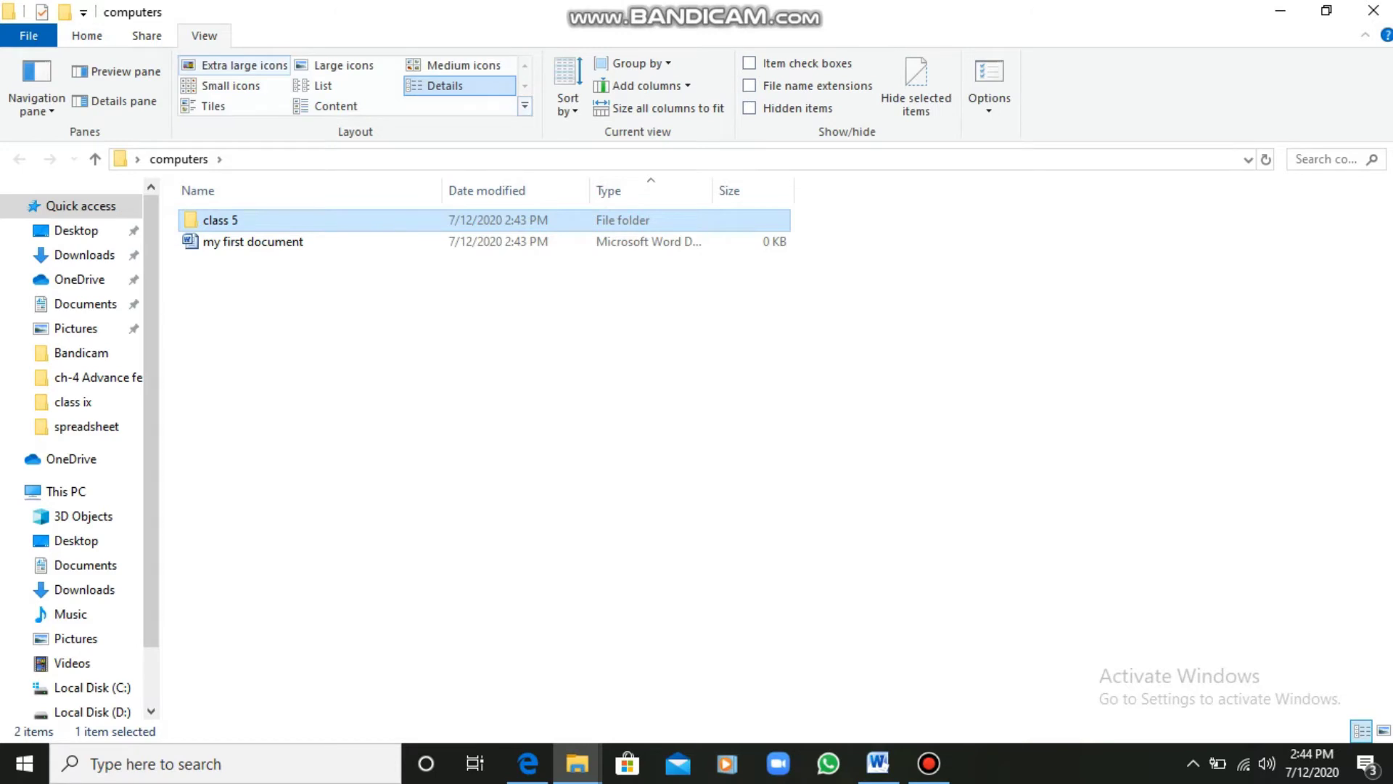
key("ctrl+shift+1")
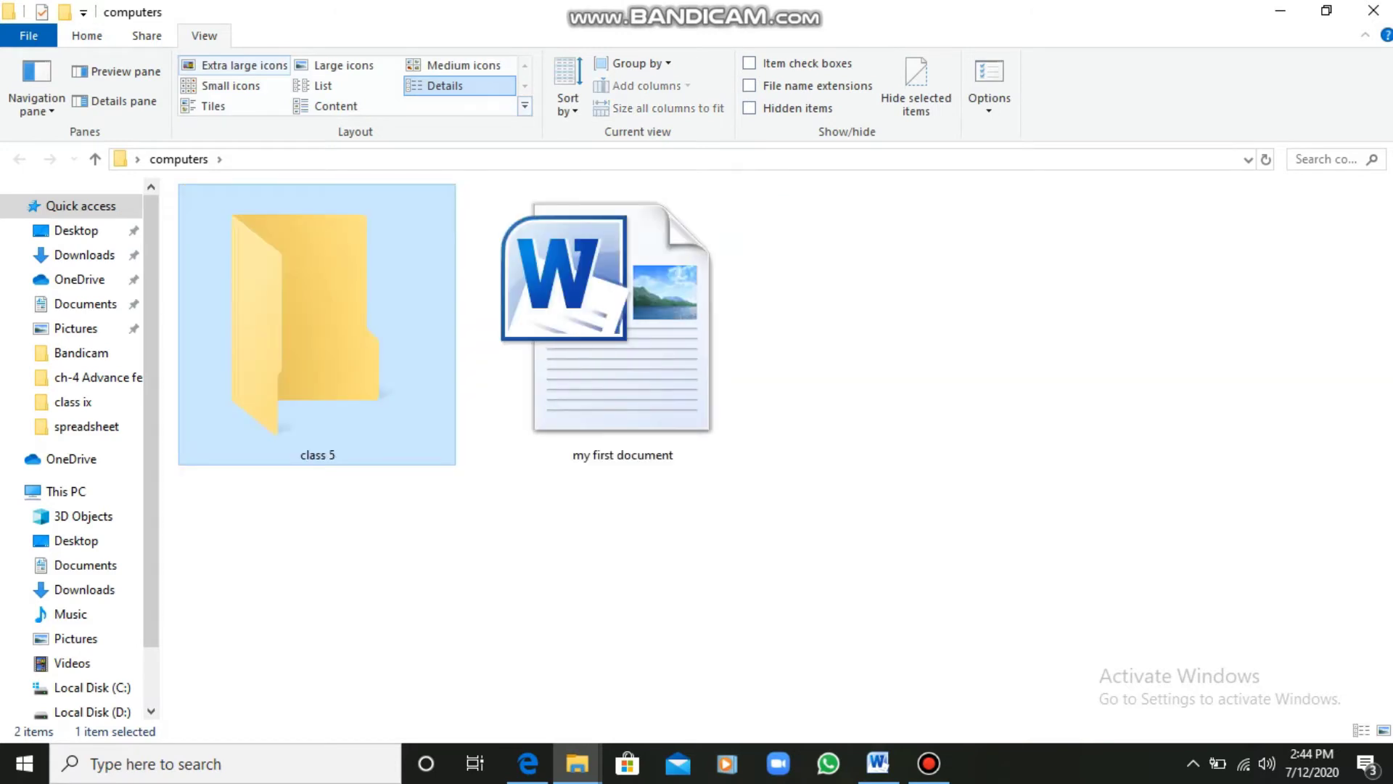
key("ctrl+shift+4")
key("ctrl+shift+6")
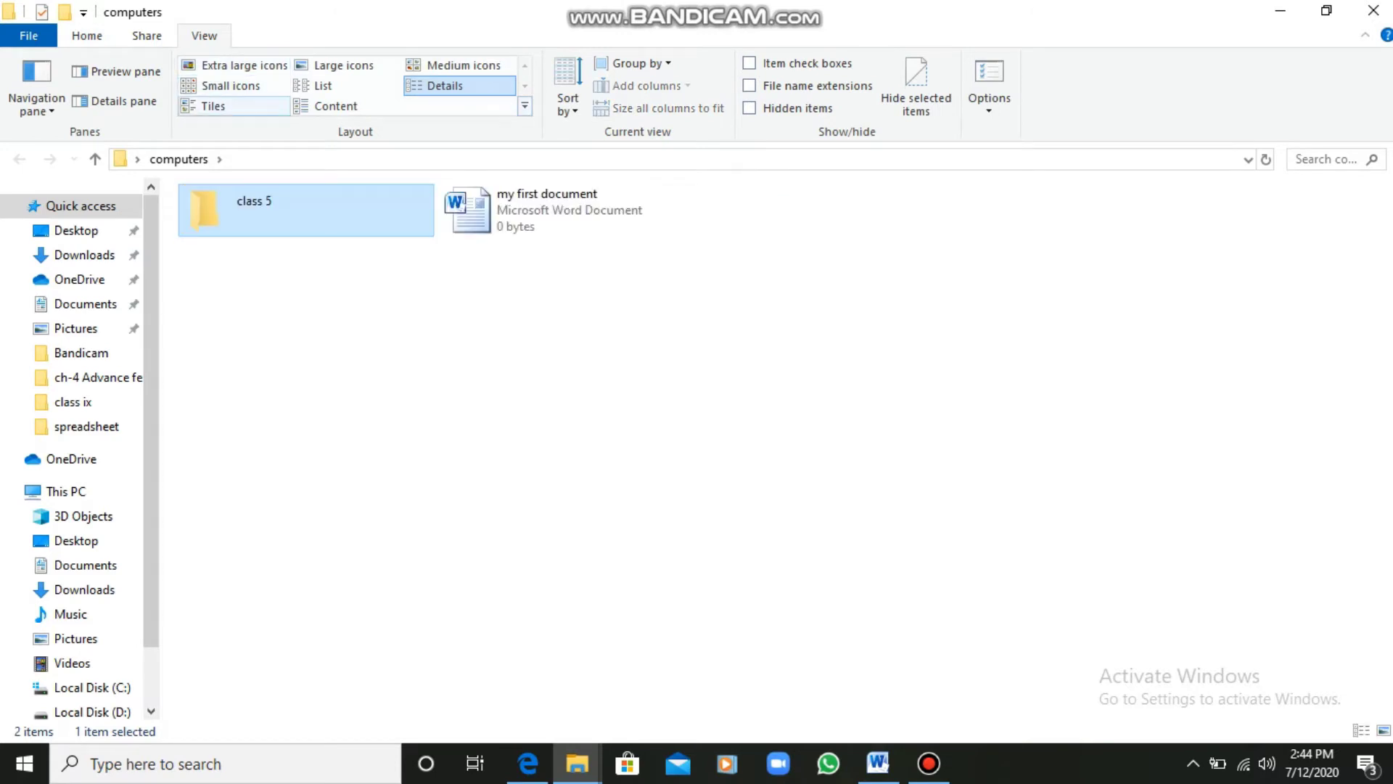
key("ctrl+shift+8")
key("ctrl+shift+6")
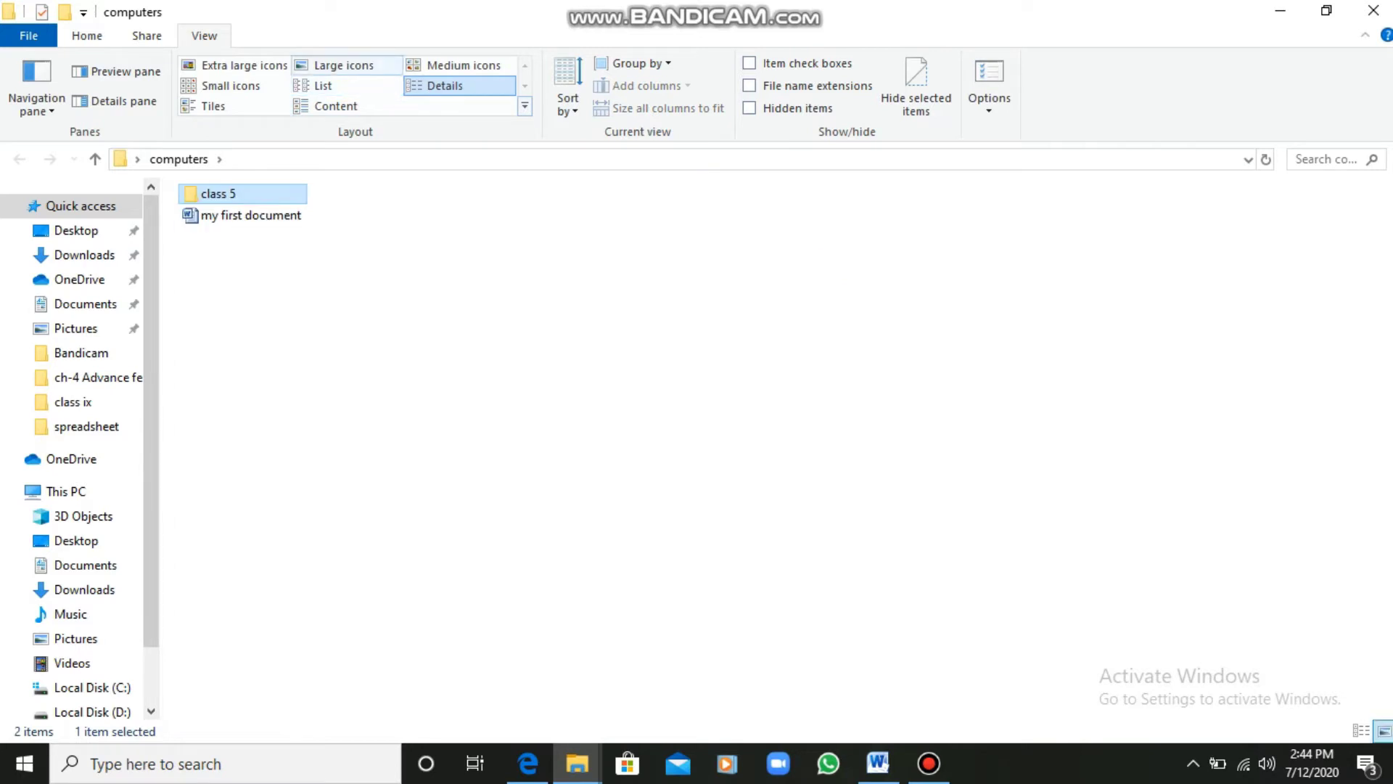
key("ctrl+shift+2")
key("ctrl+shift+3")
key("ctrl+shift+6")
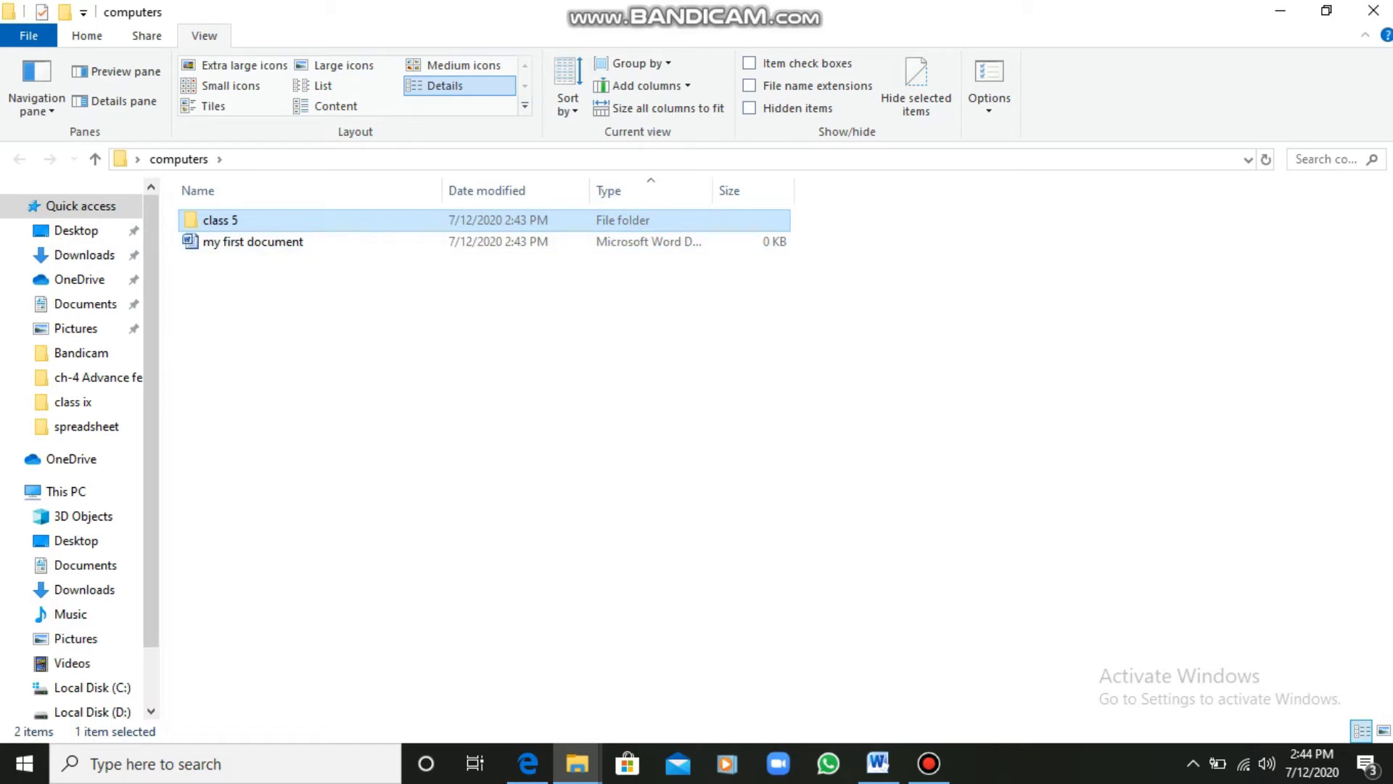
left_click(1374, 10)
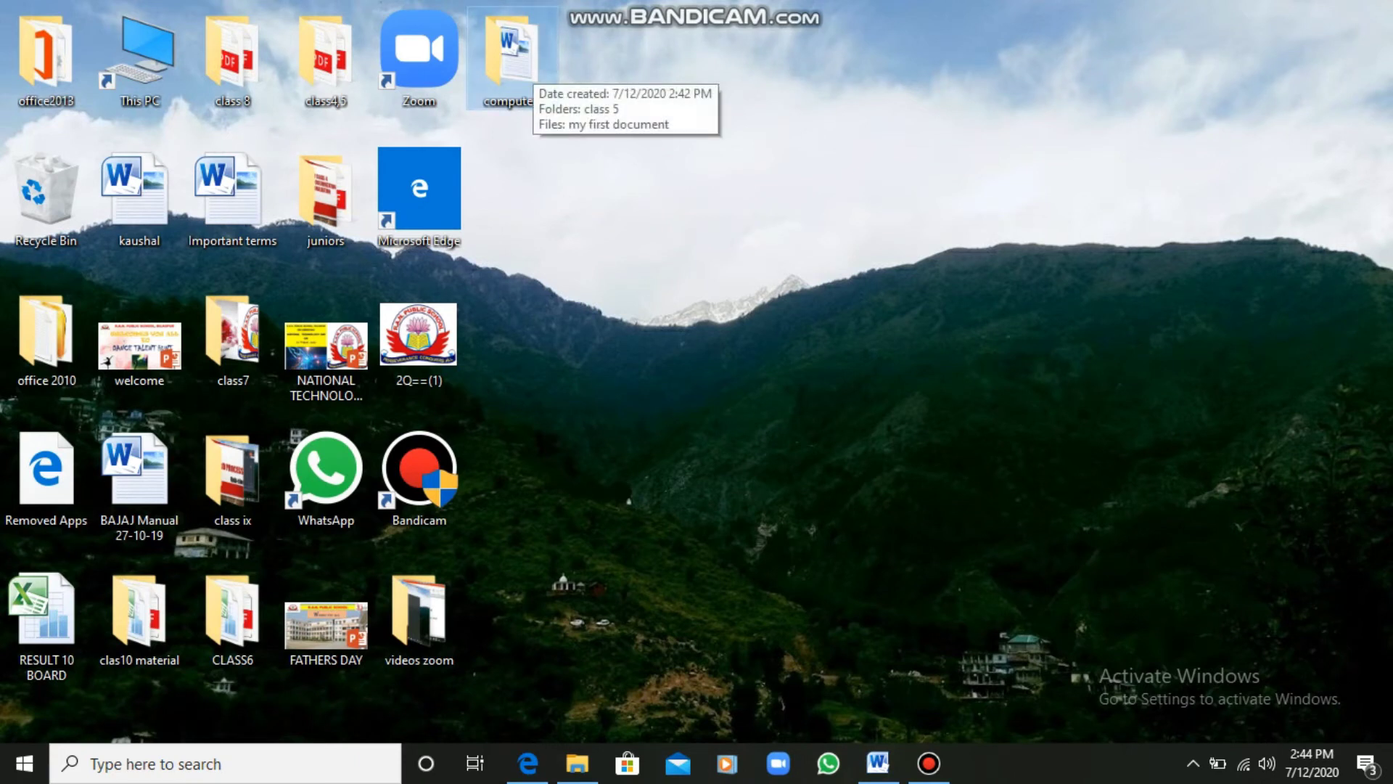
Rename the desktop 'computers' folder to 'computer'.
right_click(531, 64)
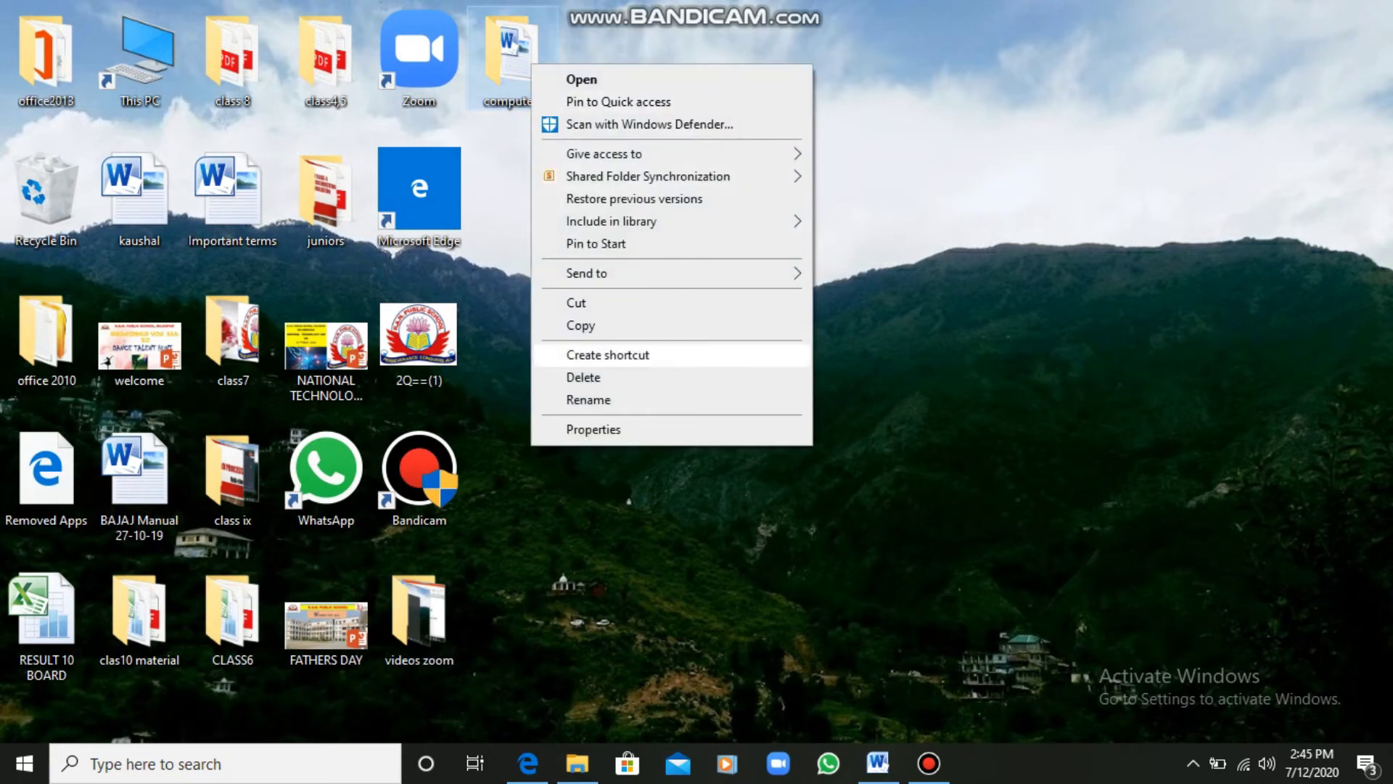
left_click(587, 399)
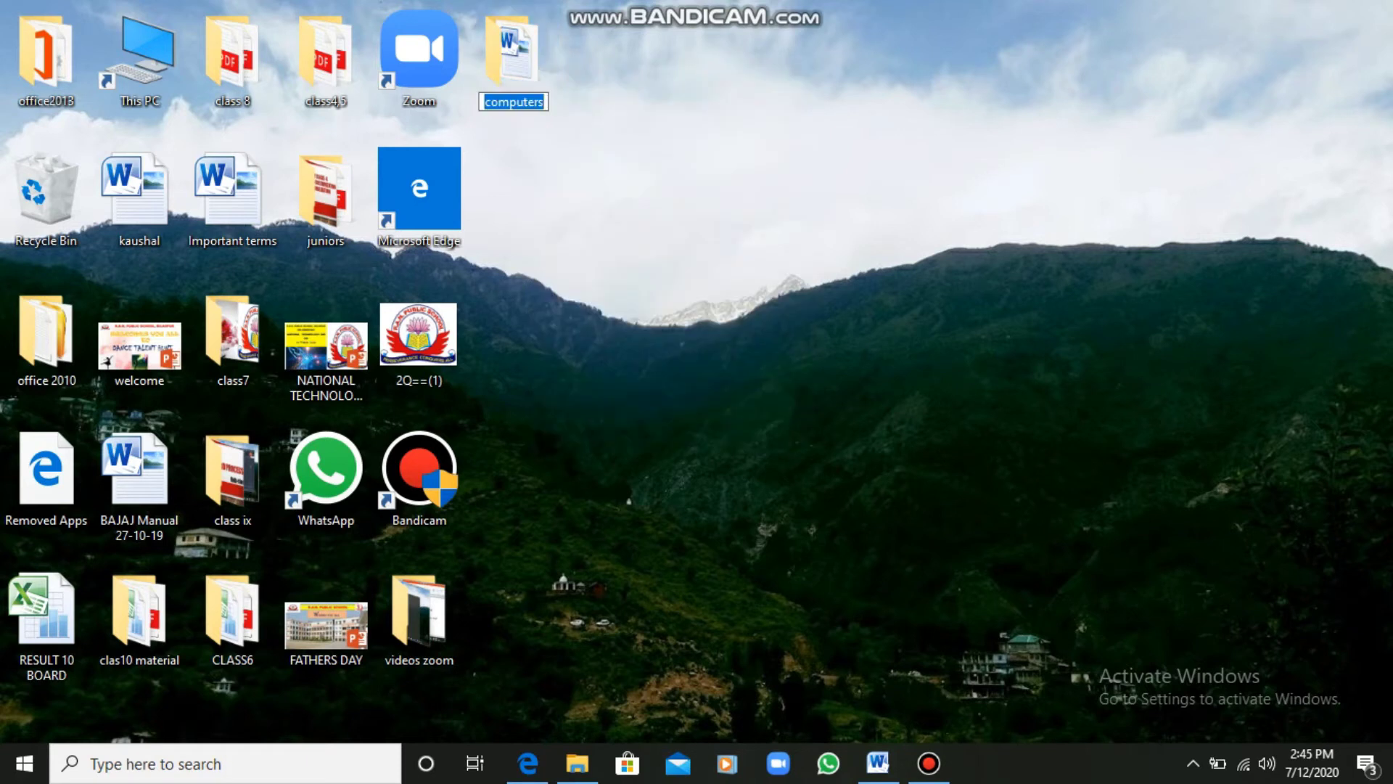
type("c")
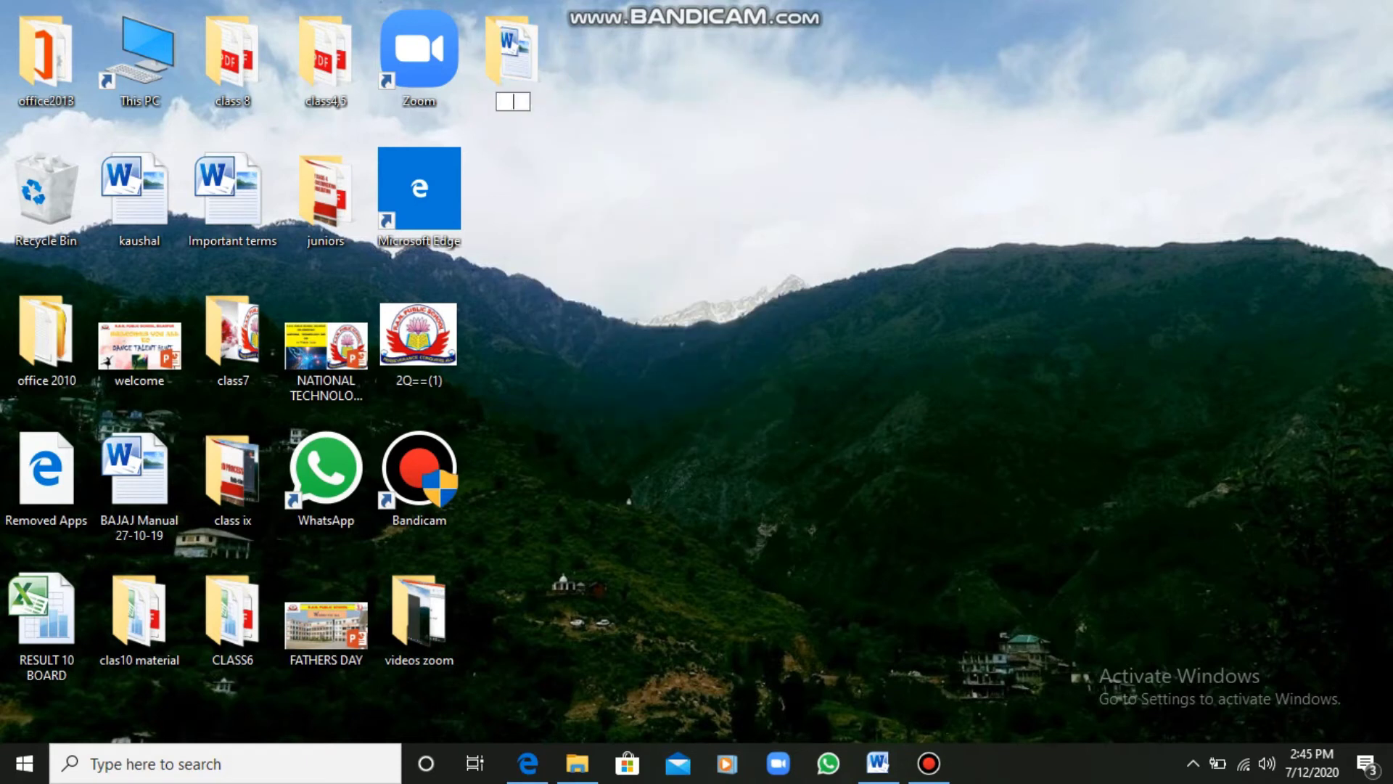
type("omputer")
key("Return")
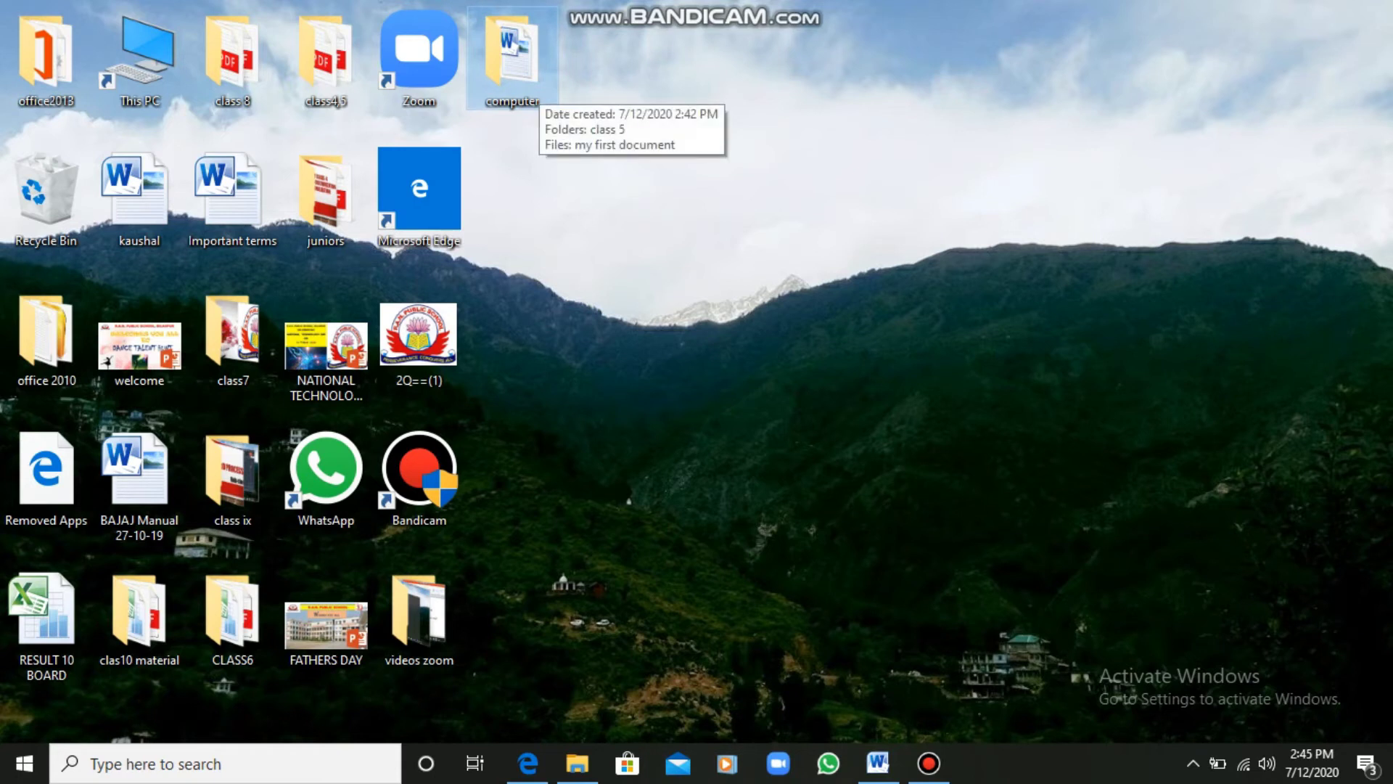
Send the desktop 'computer' folder to the Recycle Bin with the context-menu Delete.
right_click(532, 63)
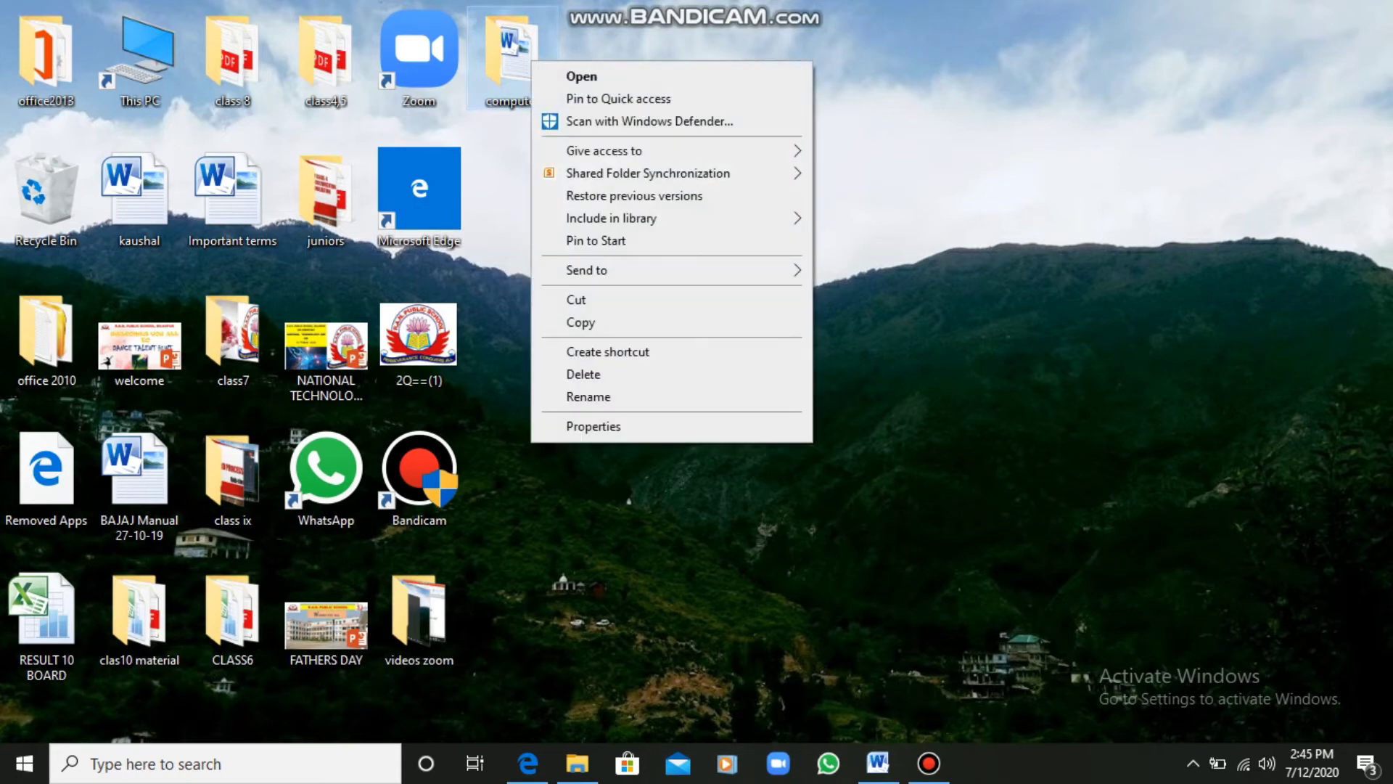
left_click(583, 373)
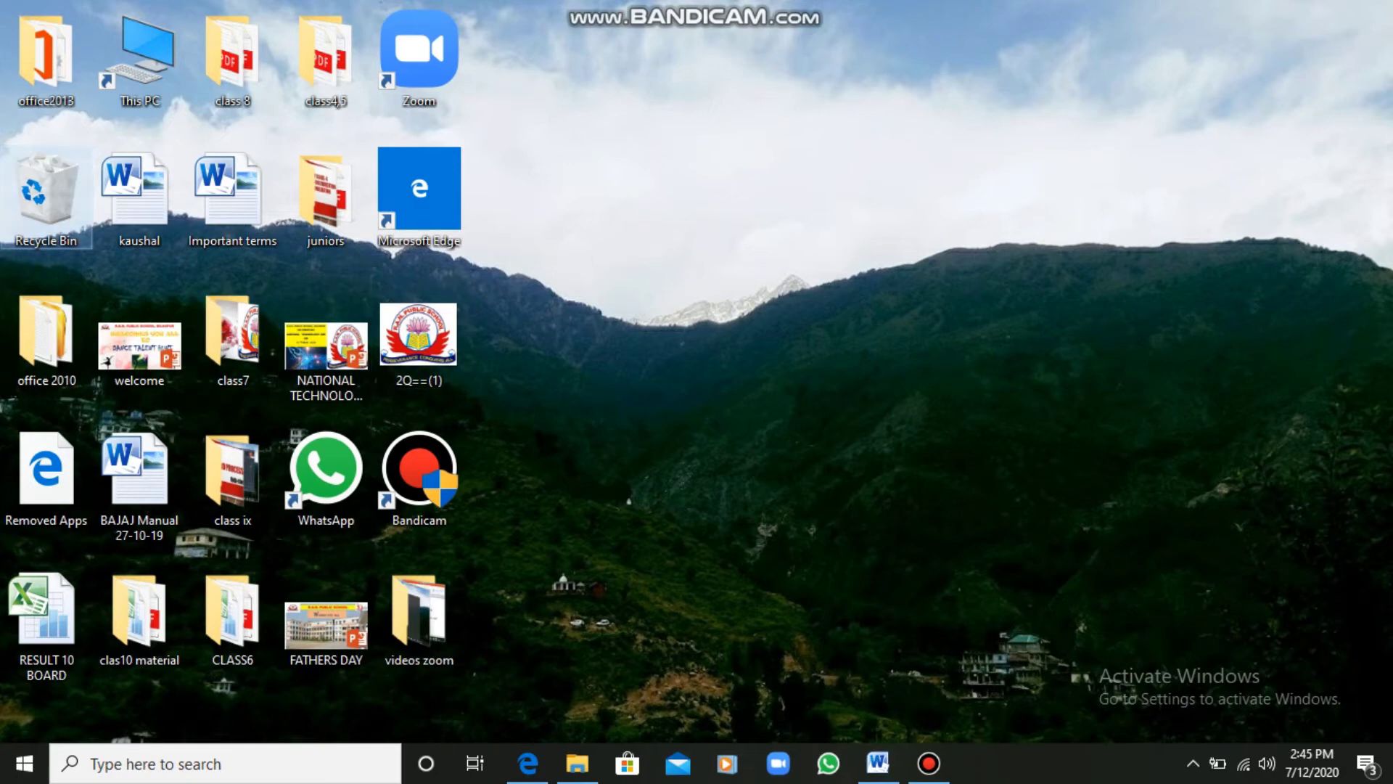
Restore only the 'computer' folder from the Recycle Bin, declining Restore all items, then close it.
double_click(47, 192)
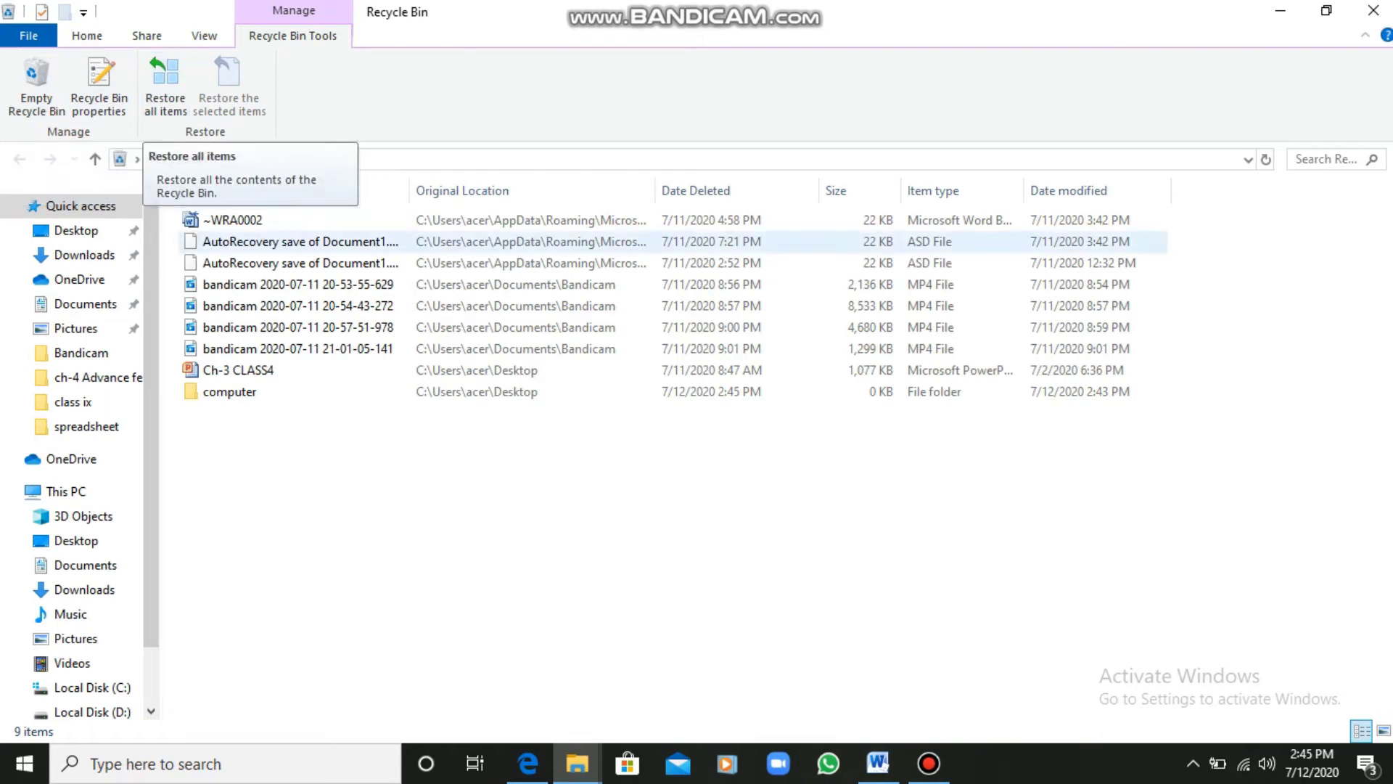
left_click(229, 391)
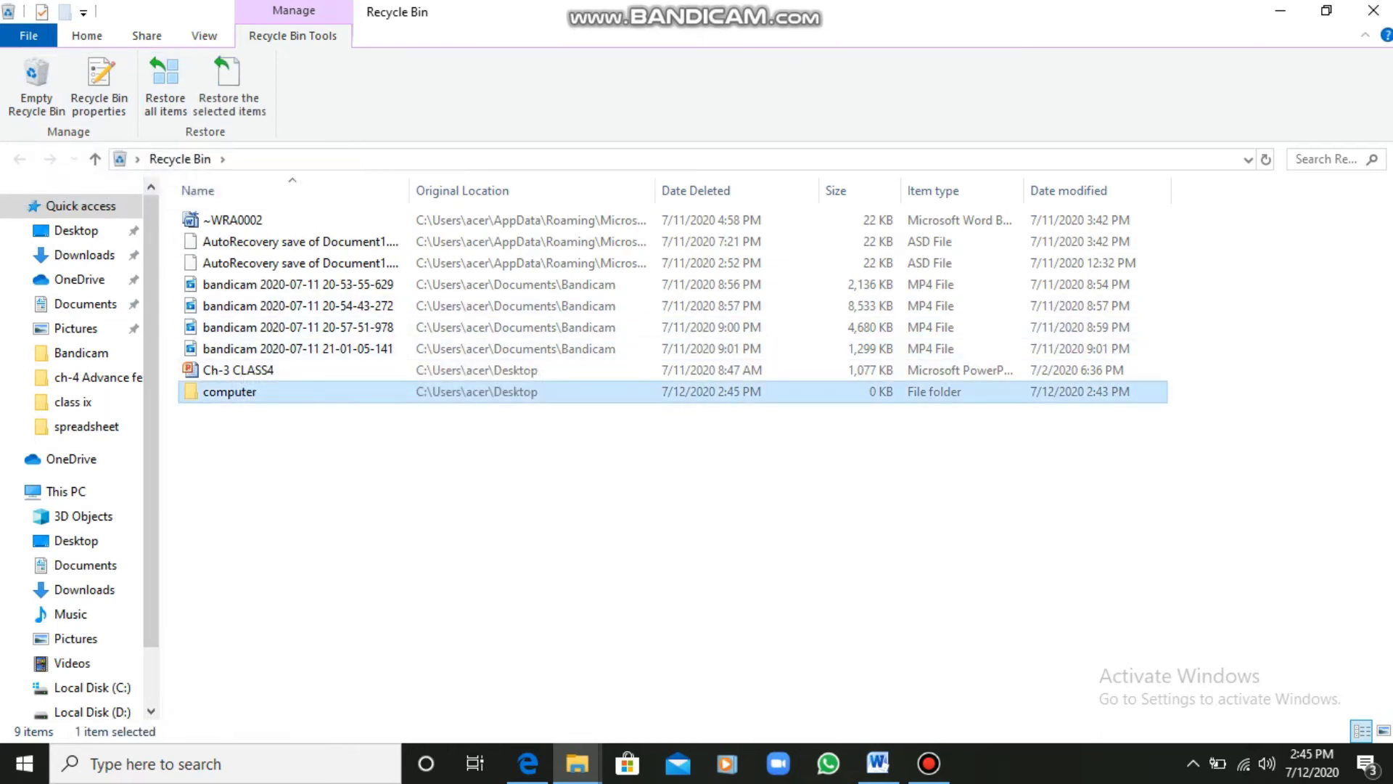
left_click(165, 86)
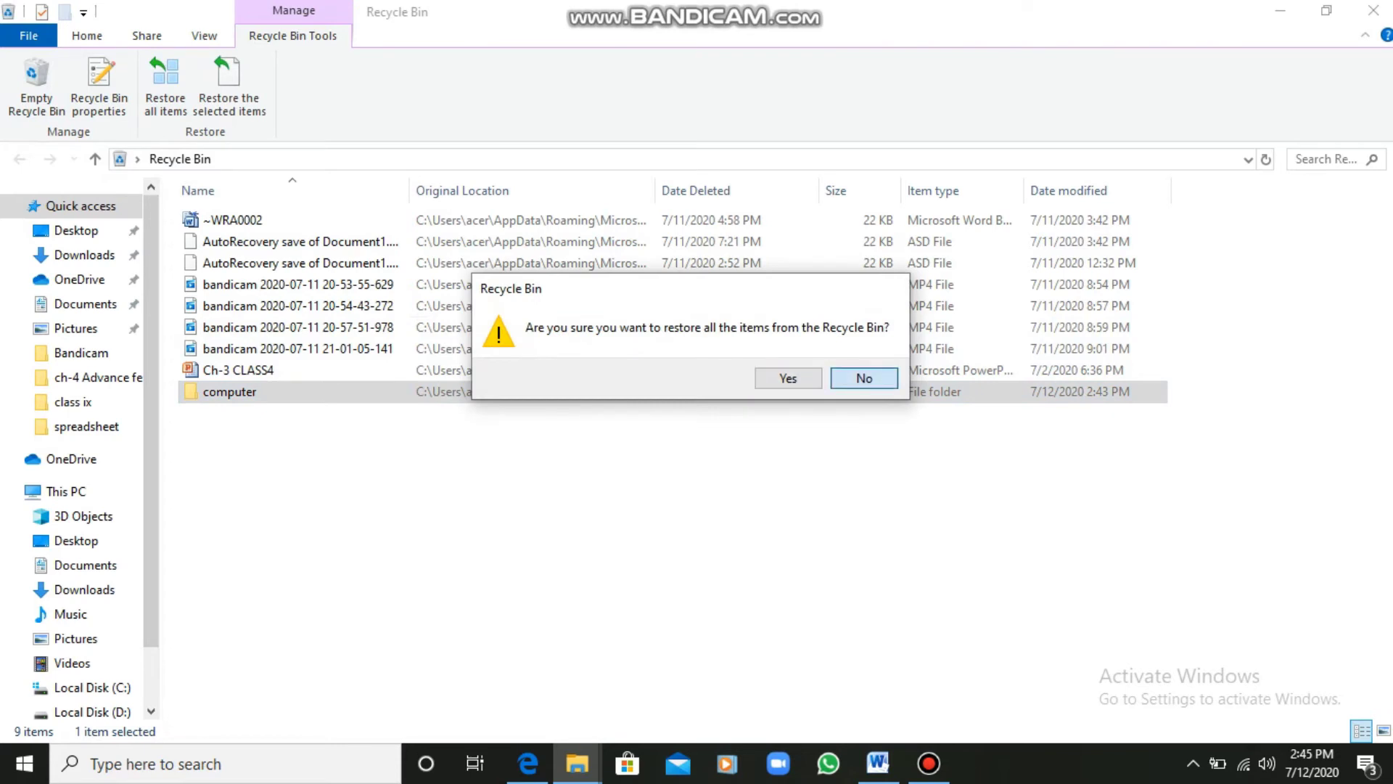
left_click(864, 378)
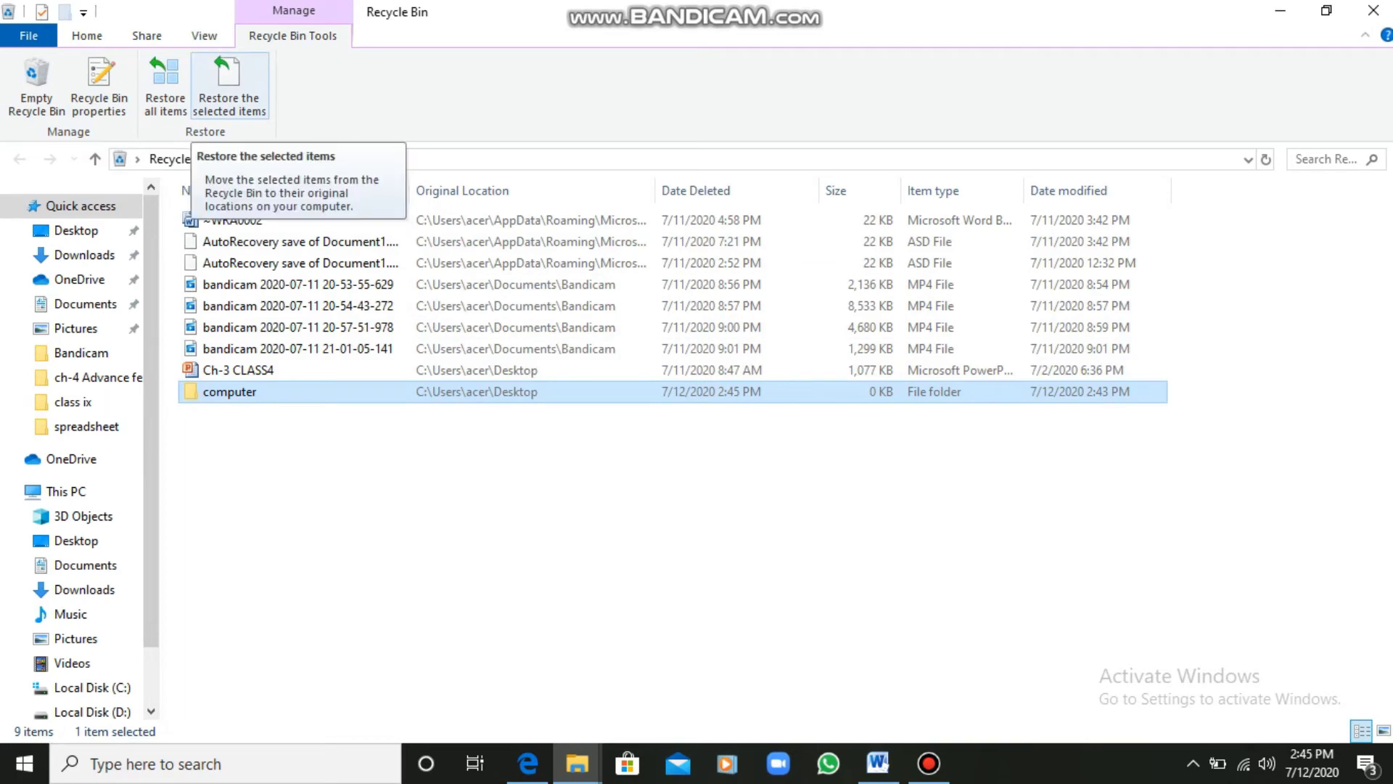
left_click(228, 87)
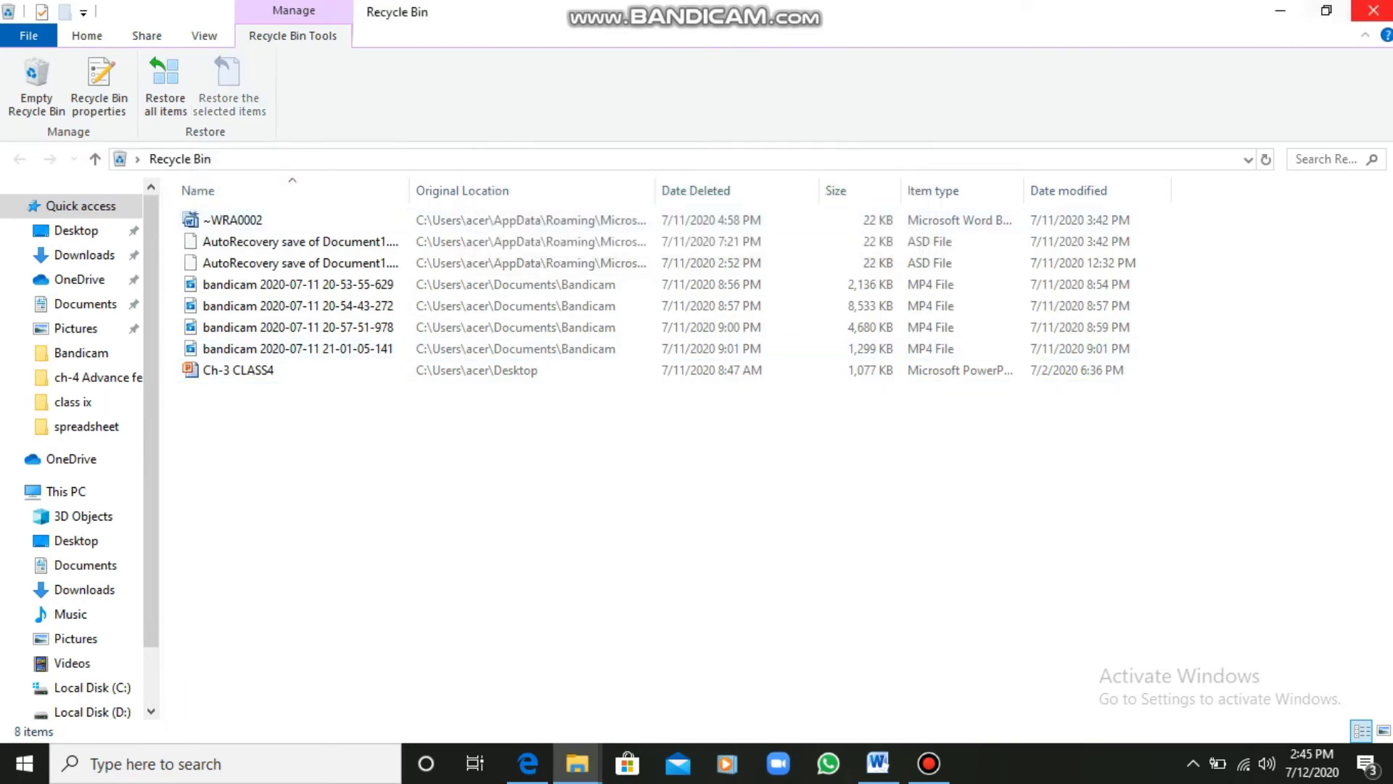
left_click(1374, 10)
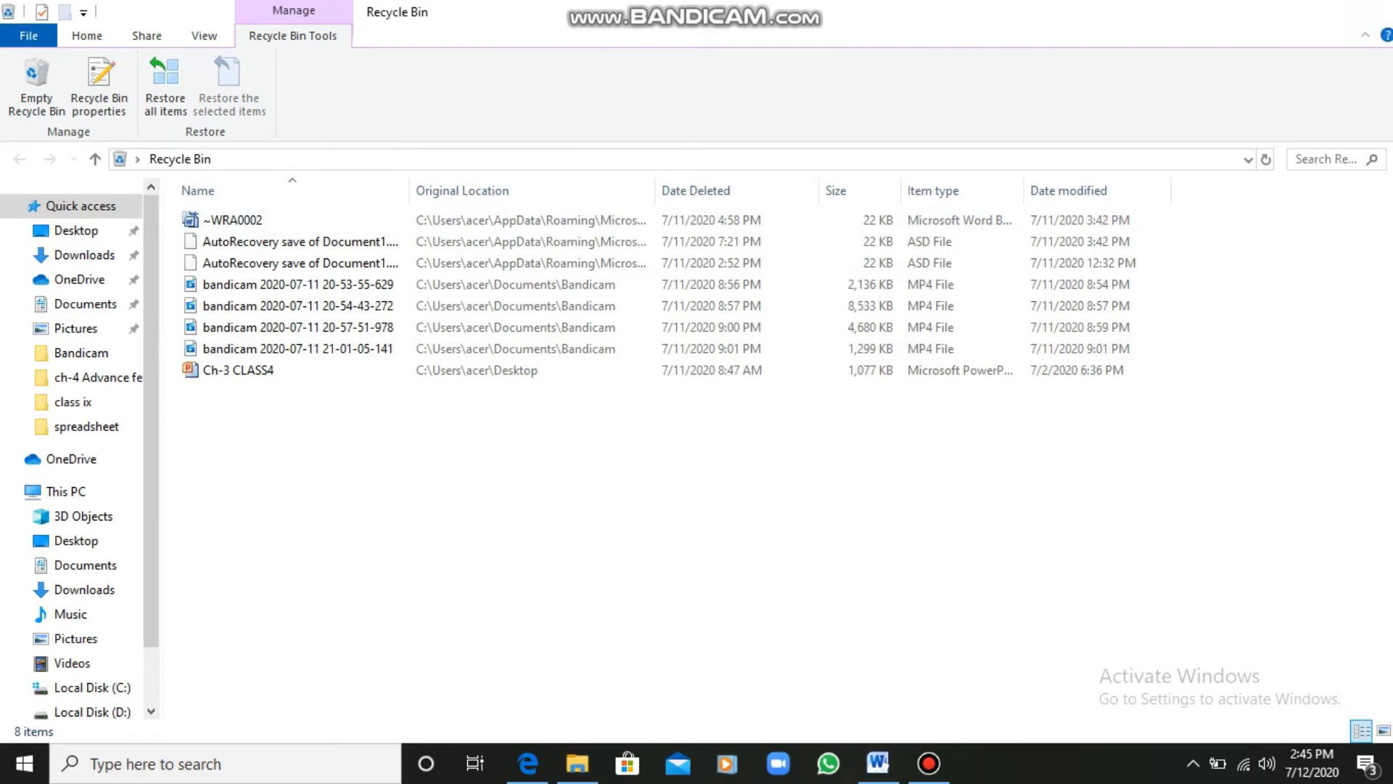
Delete the 'computer' folder from the desktop again.
left_click(512, 61)
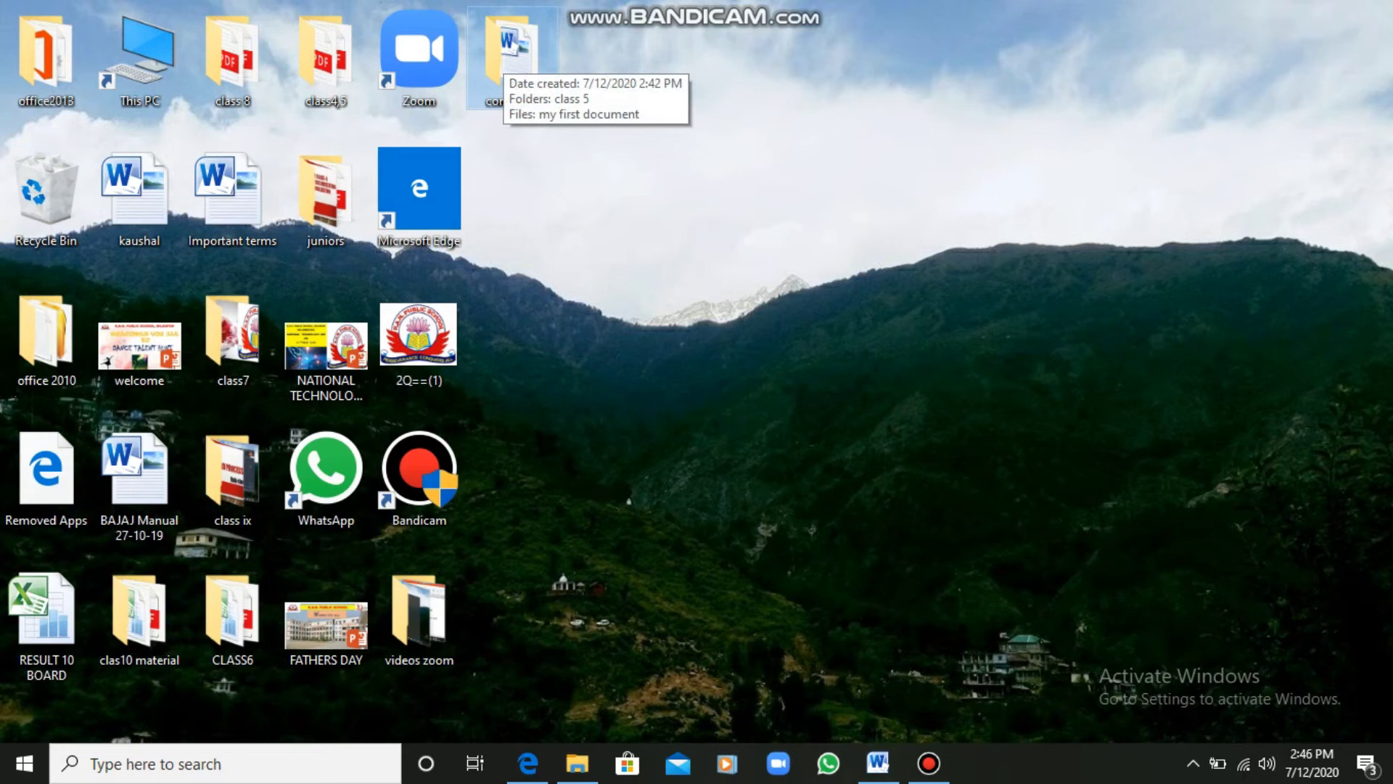
right_click(503, 57)
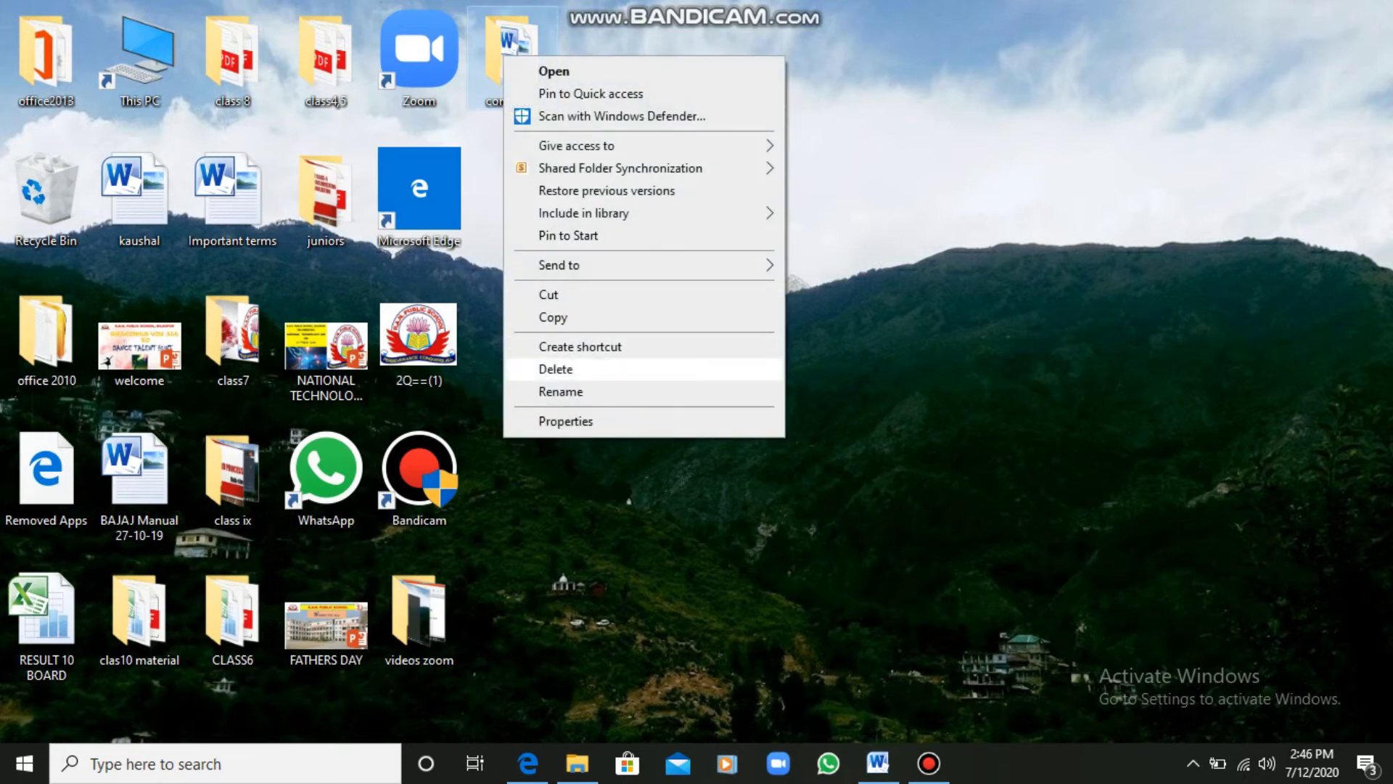
left_click(555, 369)
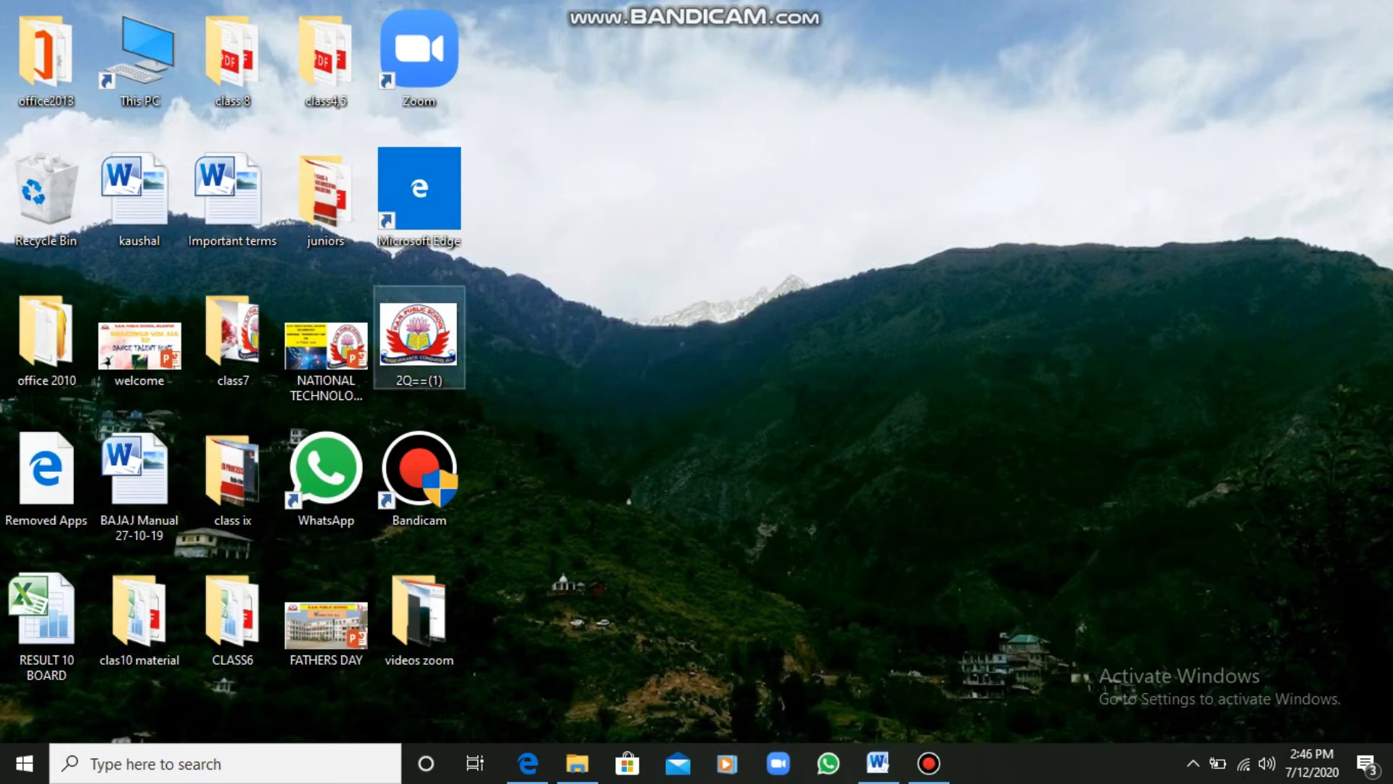
Empty the Recycle Bin, permanently deleting all 9 items, and close its window.
double_click(46, 192)
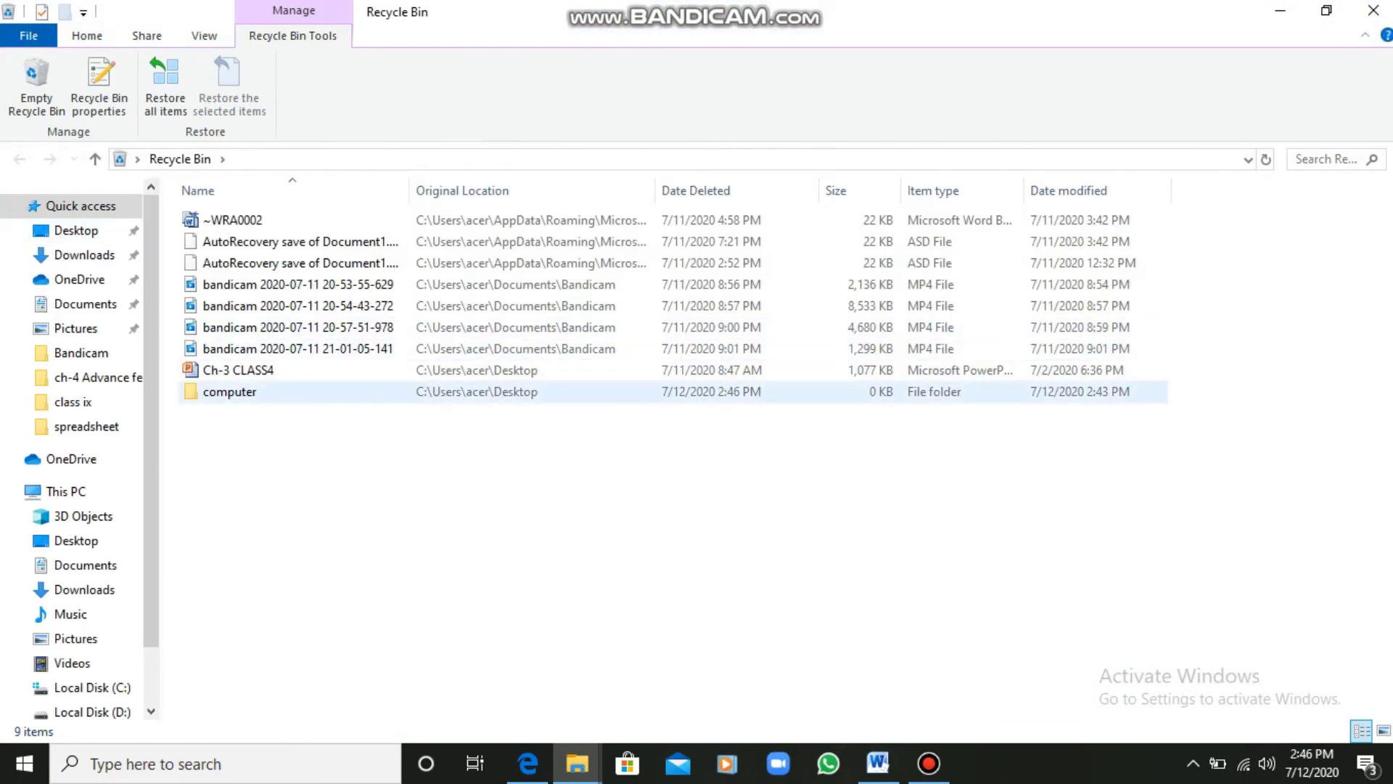
key("ctrl+a")
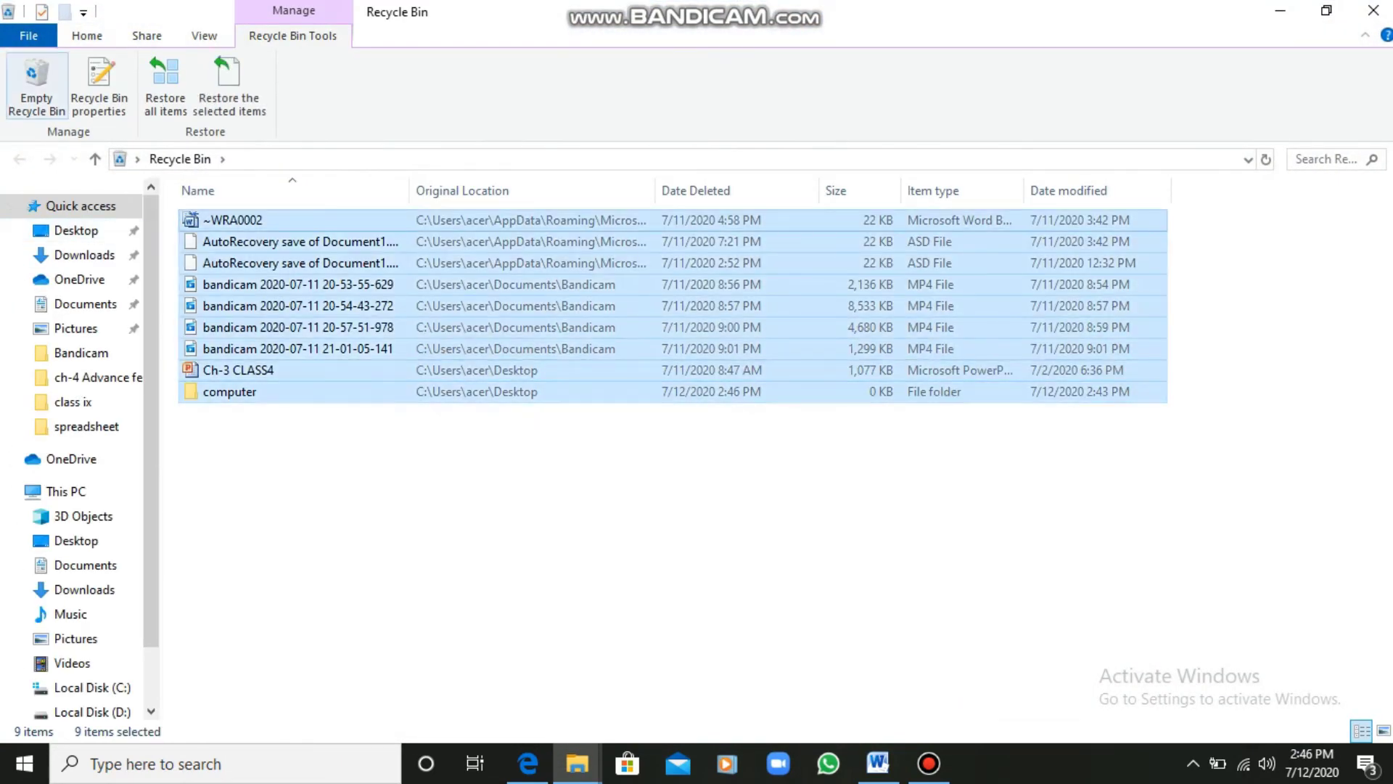
left_click(36, 86)
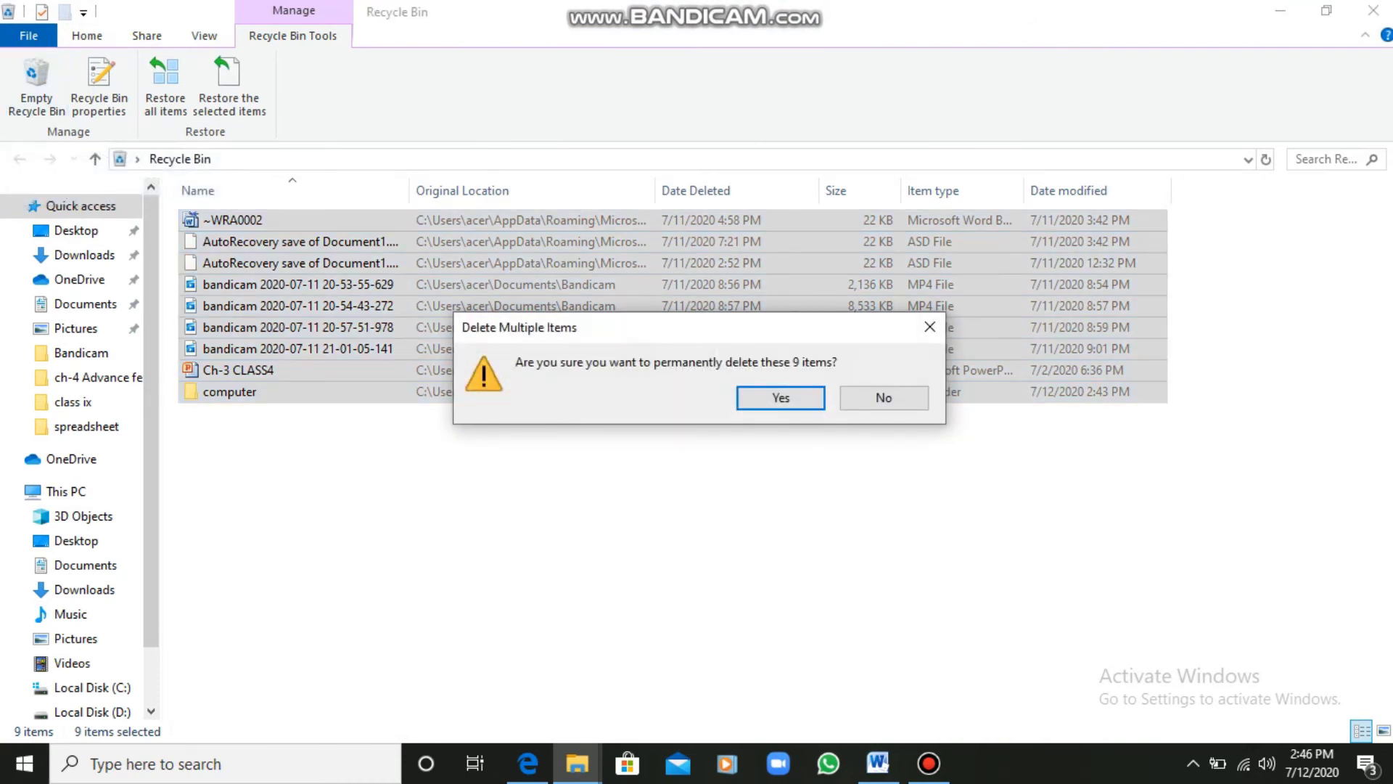
key("Return")
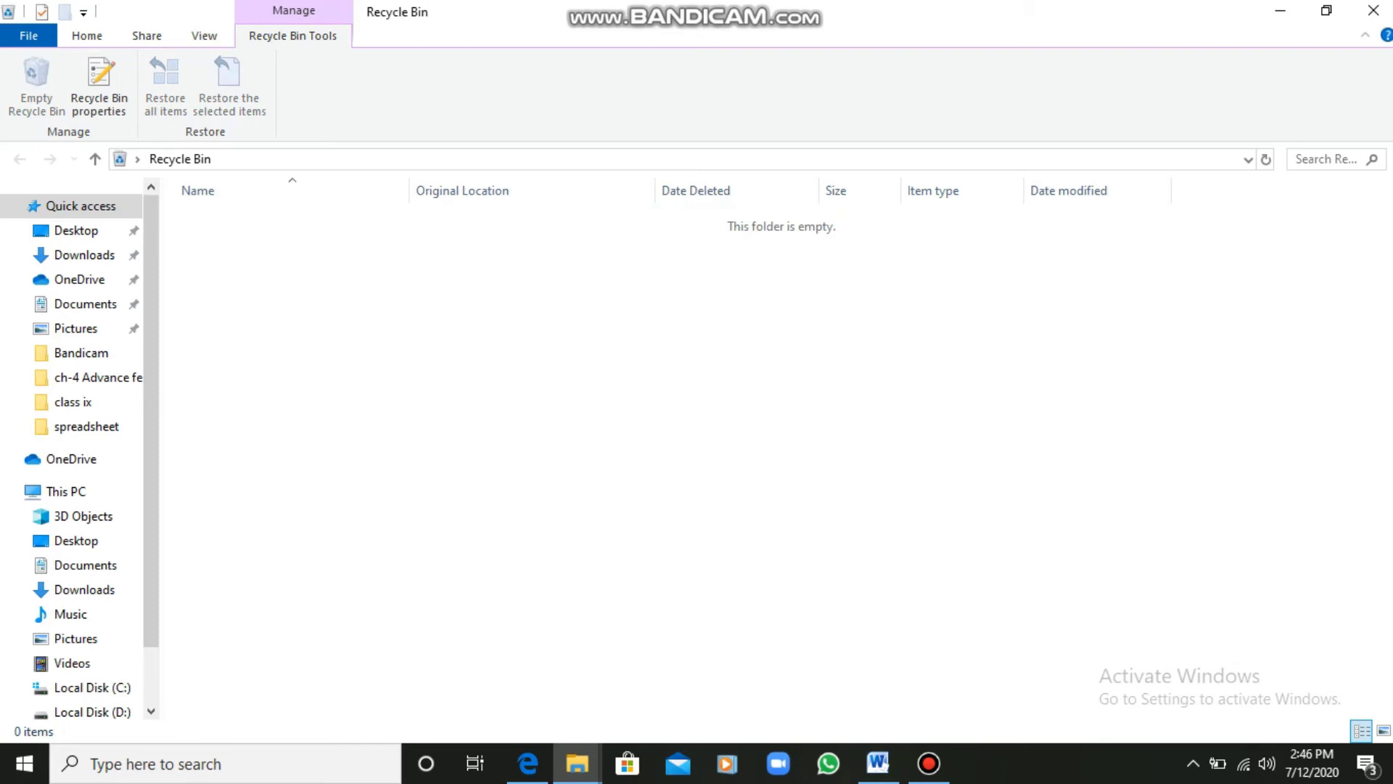
left_click(1374, 10)
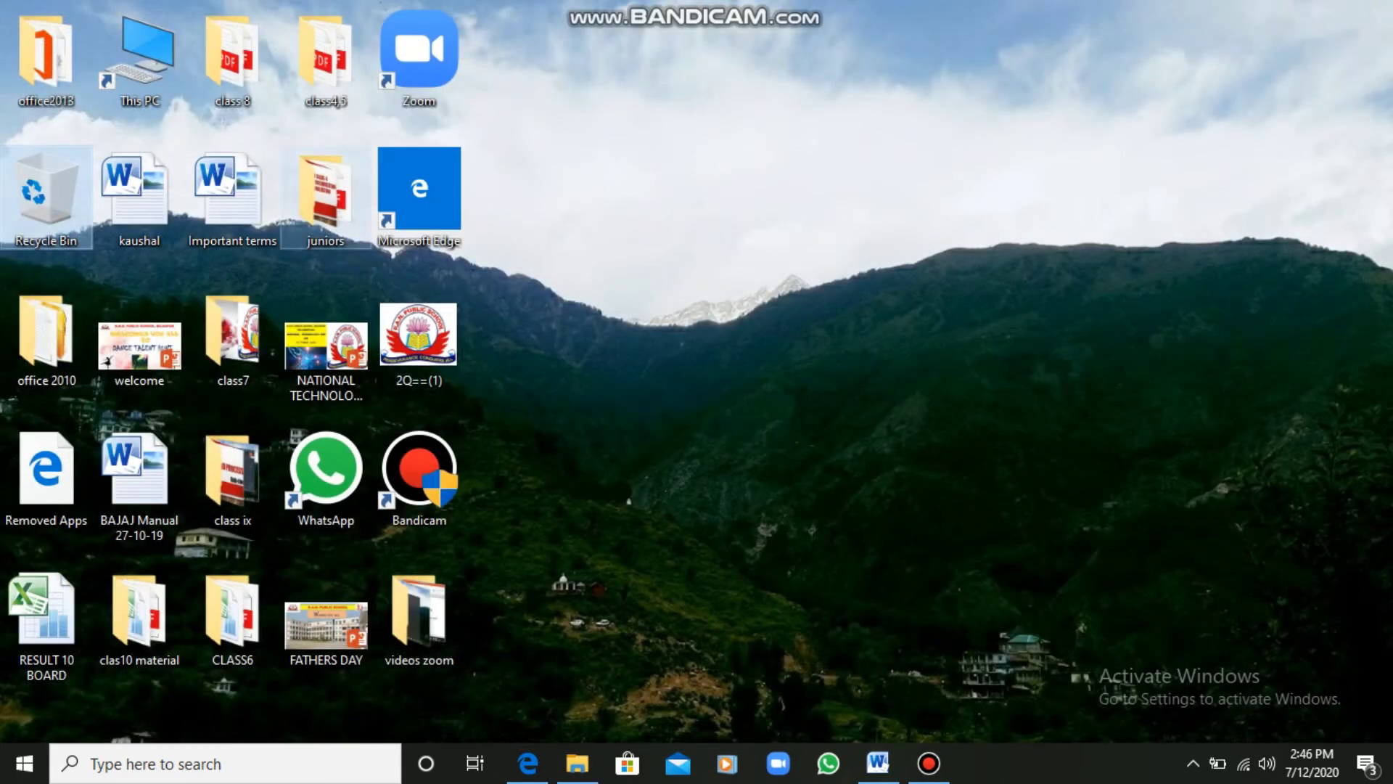
Open juniors, select all 16 items, then drag-select the last seven items, clearing each selection.
double_click(325, 196)
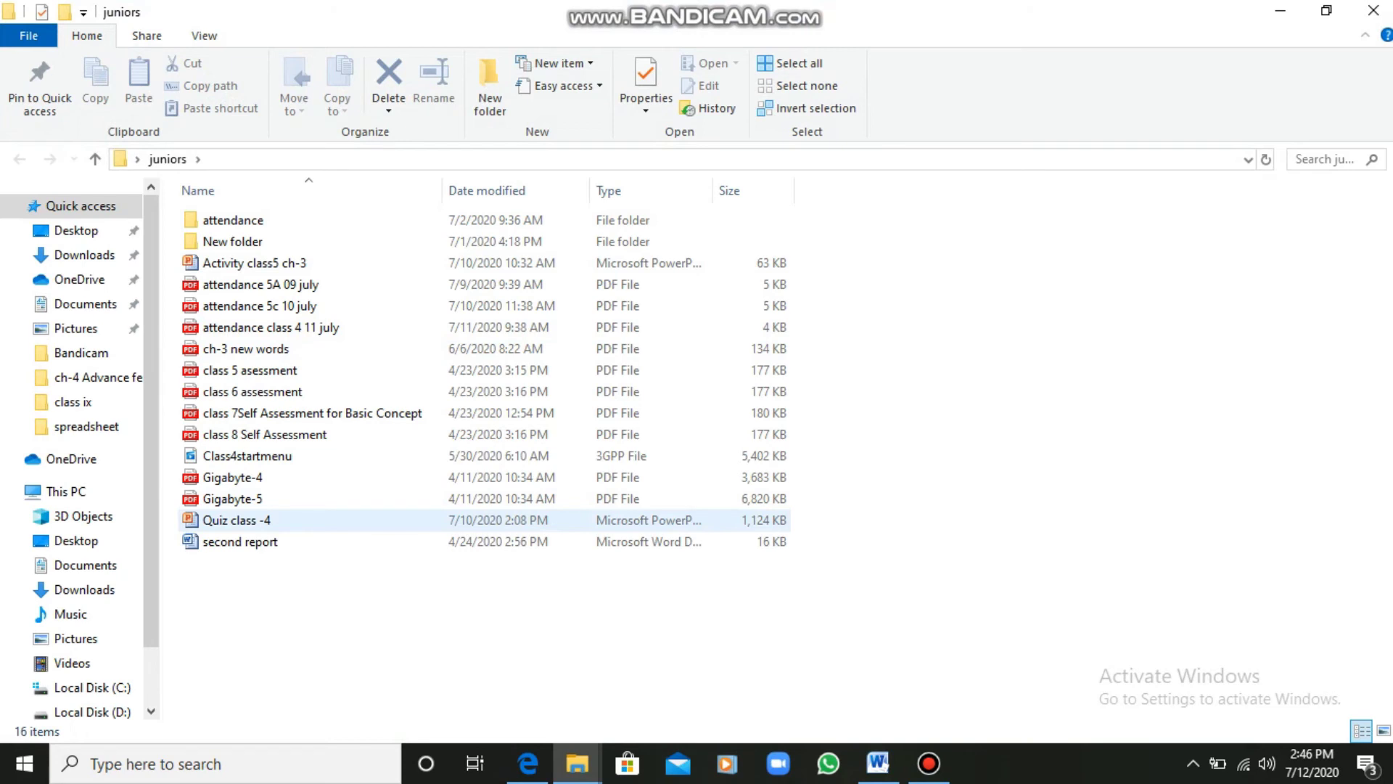
key("ctrl+a")
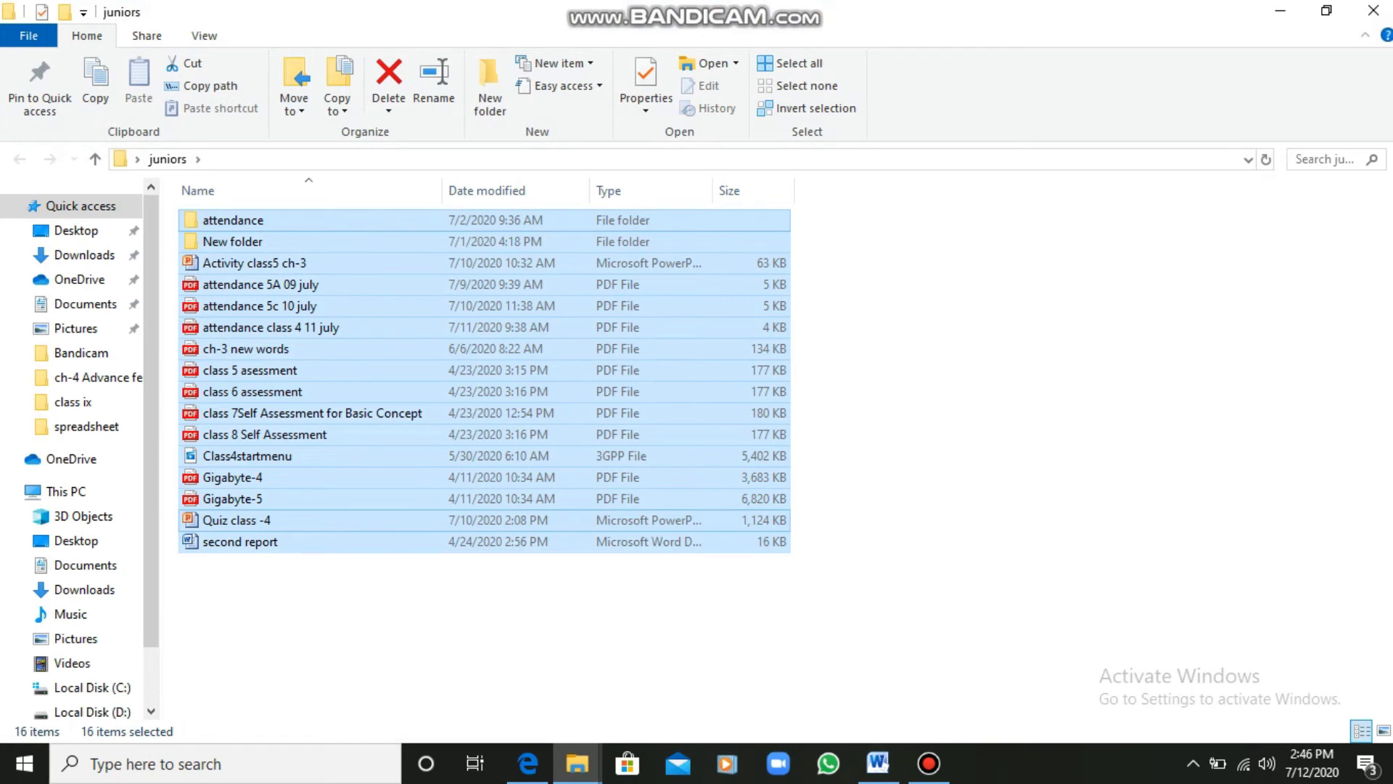
key("Escape")
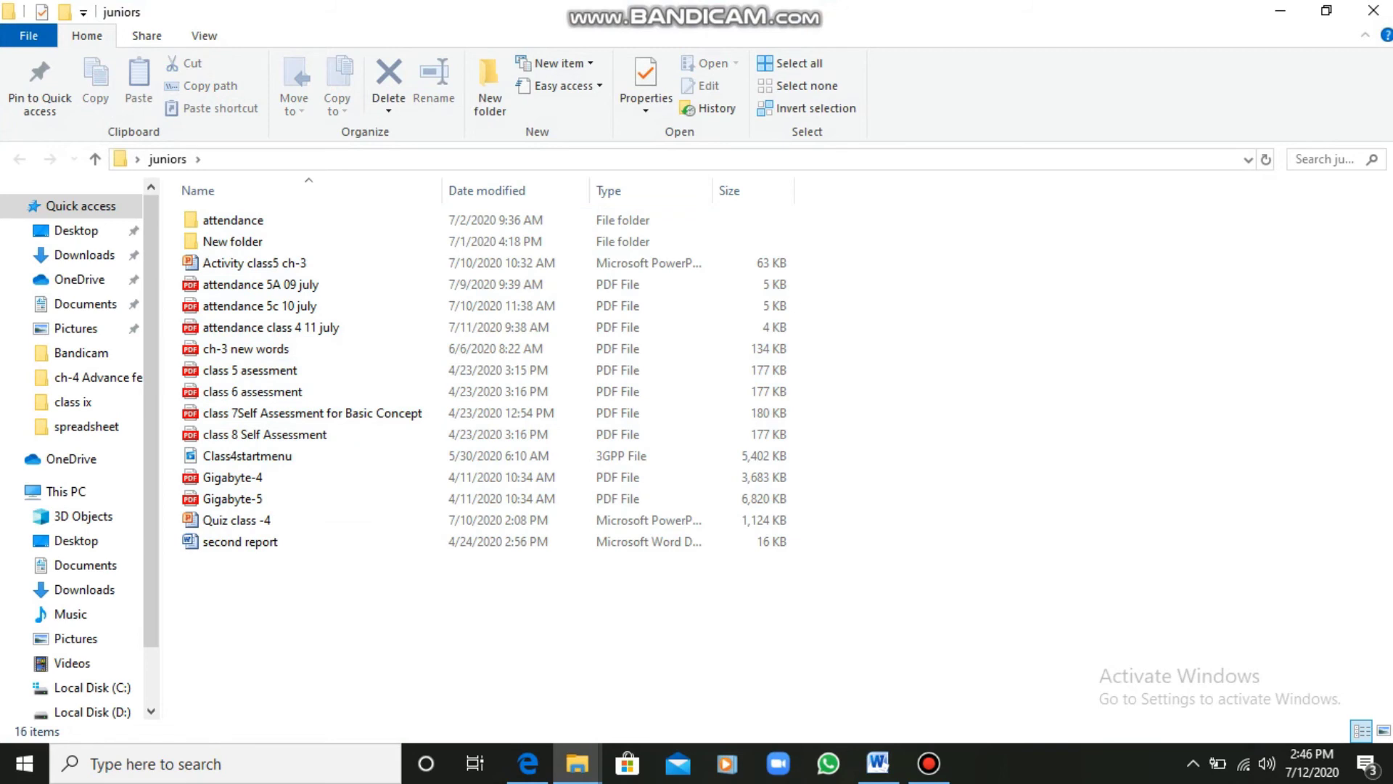
left_click_drag(843, 619, 180, 409)
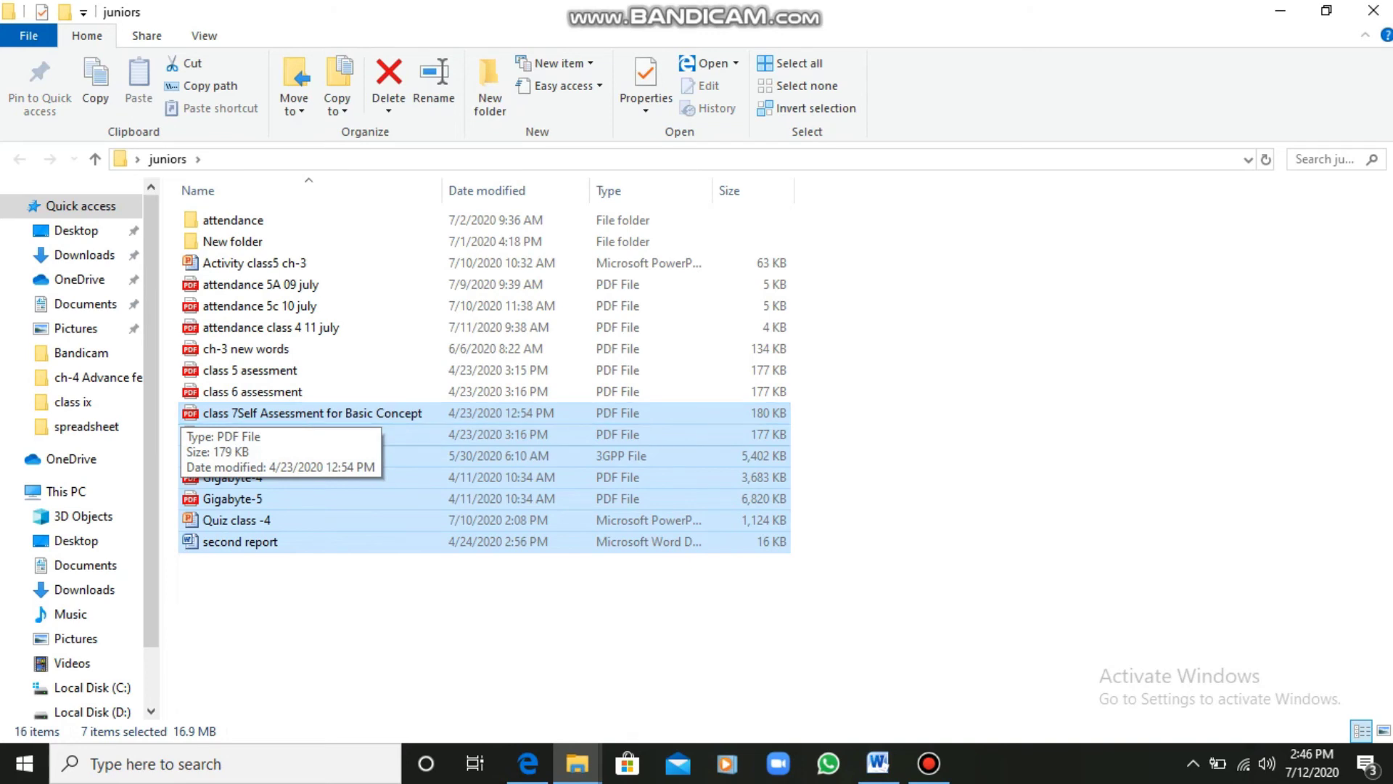
left_click(290, 610)
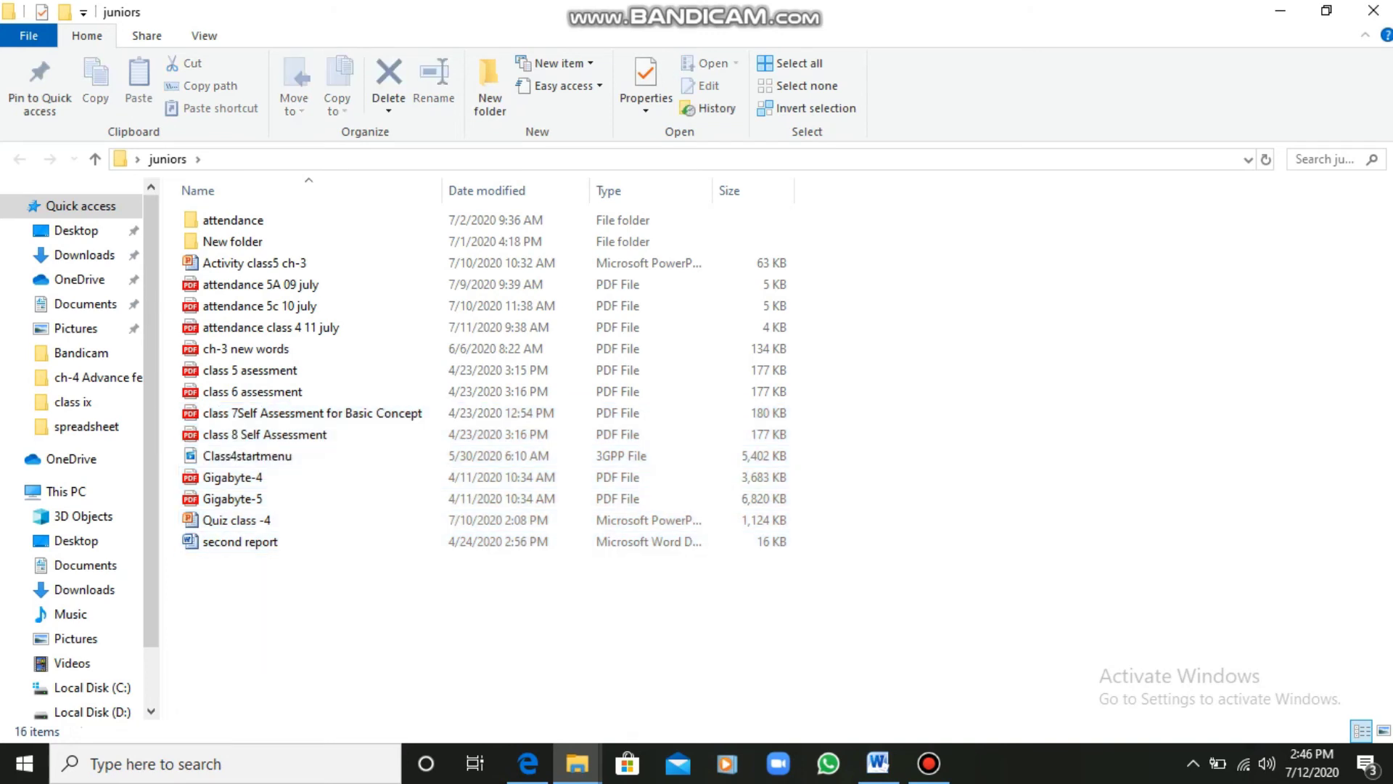
Select attendance, attendance 5A 09 july, class 8 Self Assessment and second report, deselect, and close the window.
left_click(239, 220)
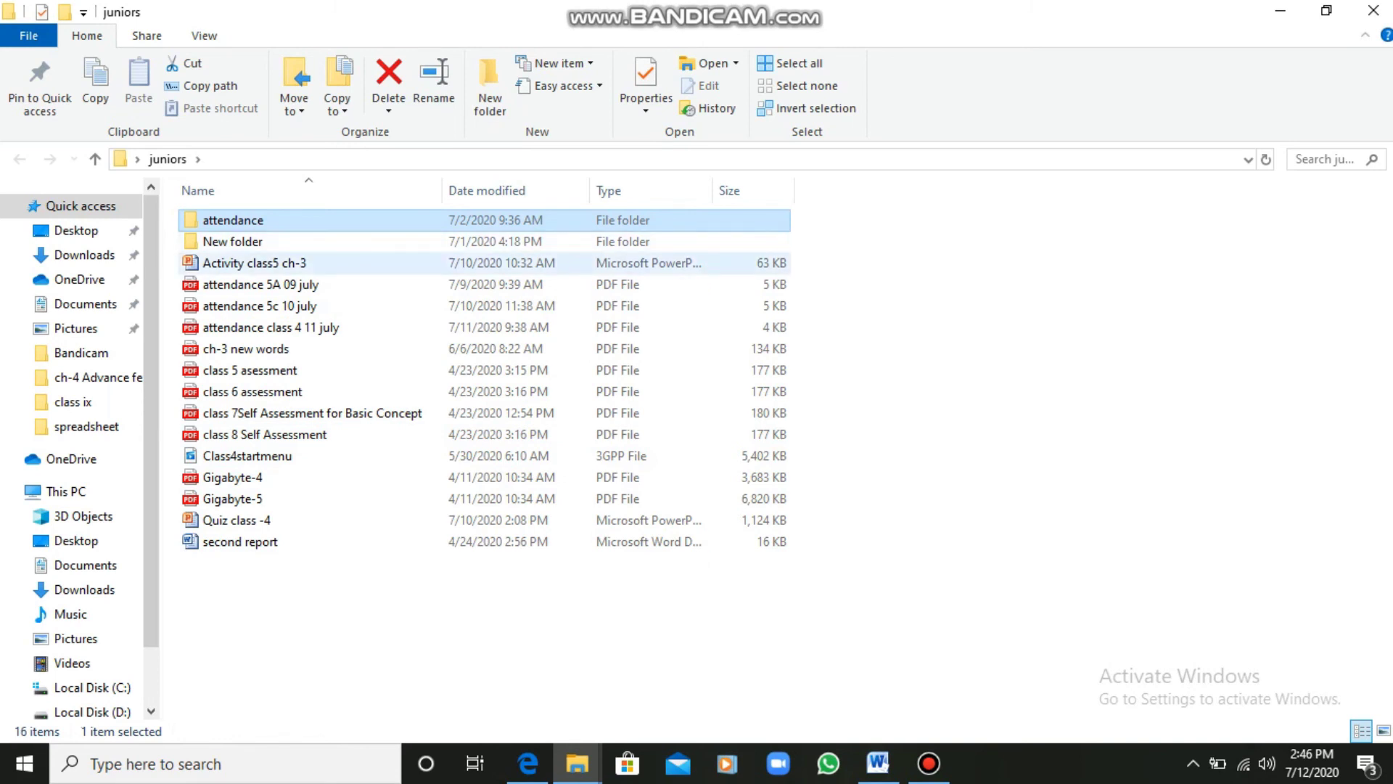
left_click(262, 284, "ctrl")
left_click(265, 434, "ctrl")
left_click(240, 541, "ctrl")
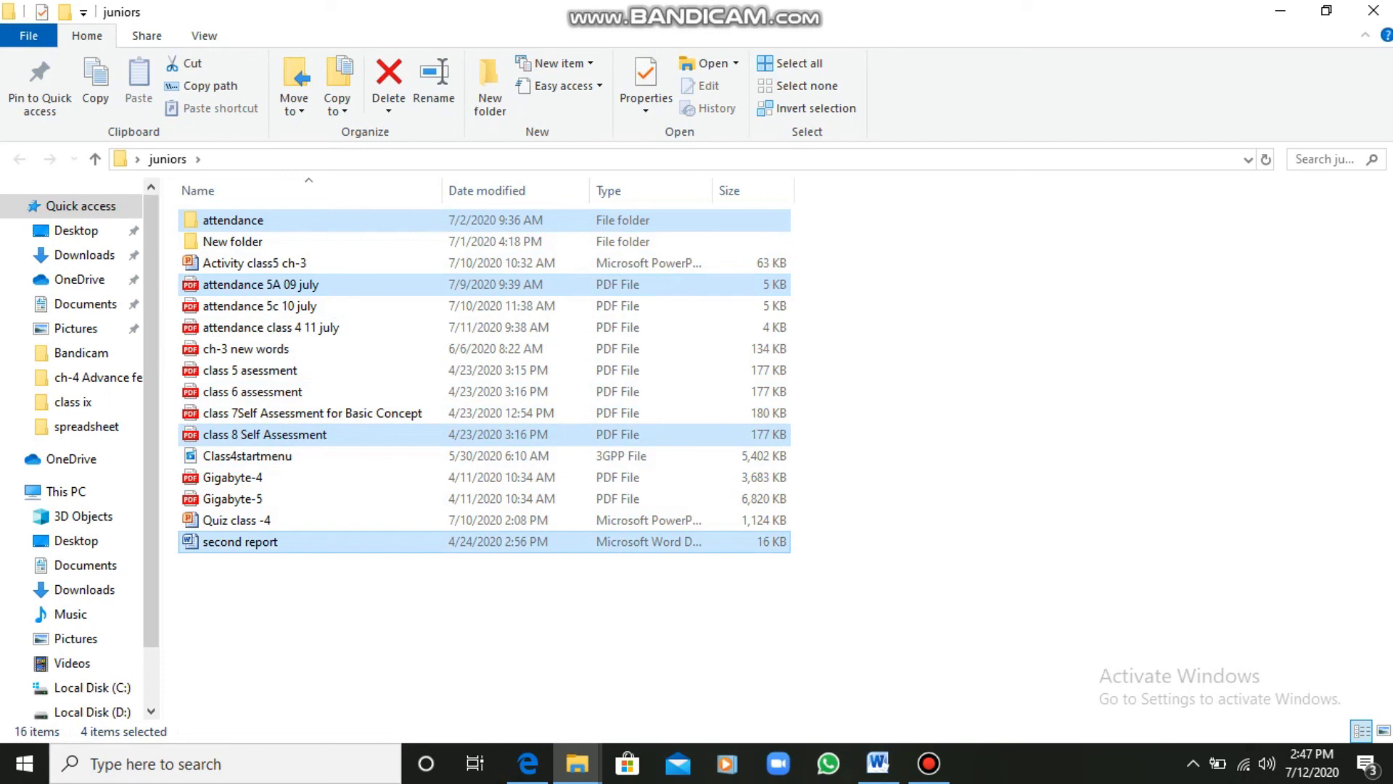
left_click_drag(320, 575, 363, 612)
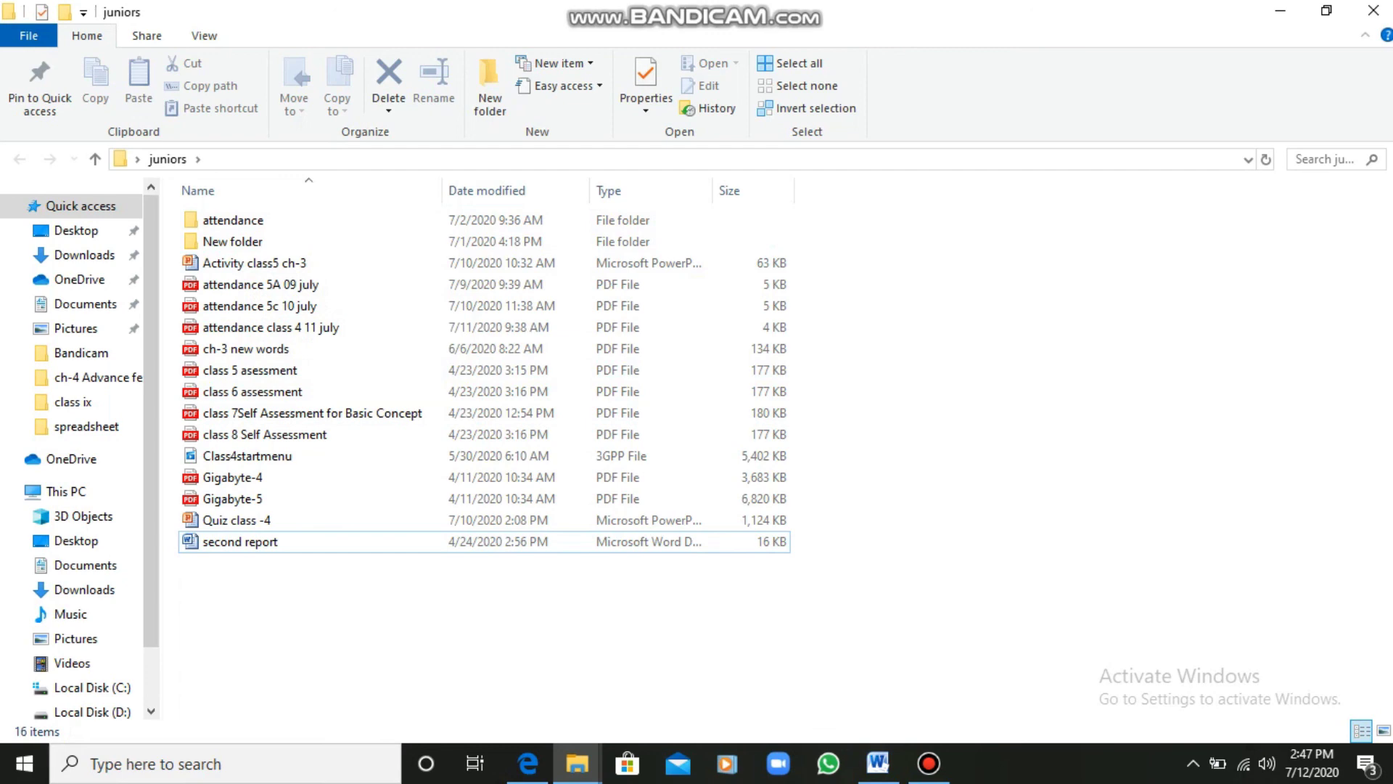
left_click(1374, 11)
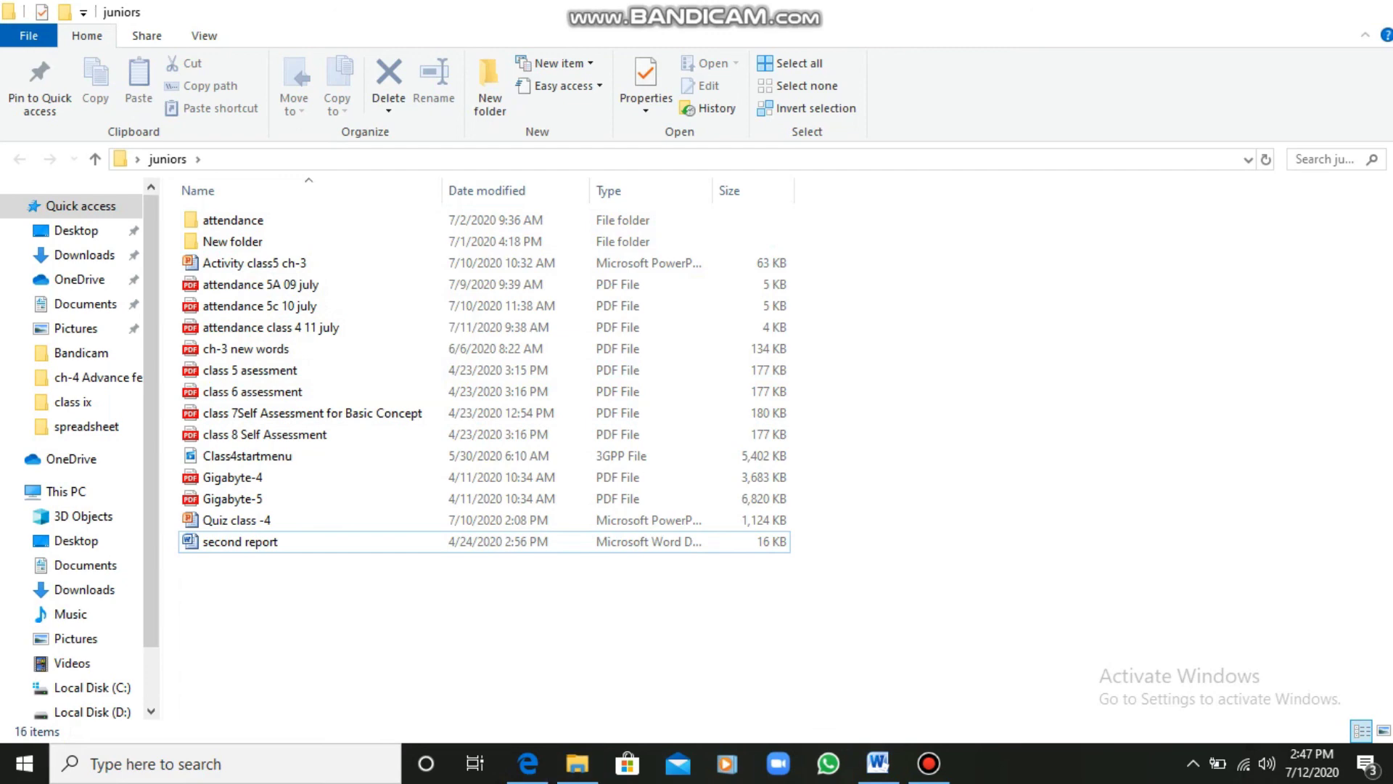